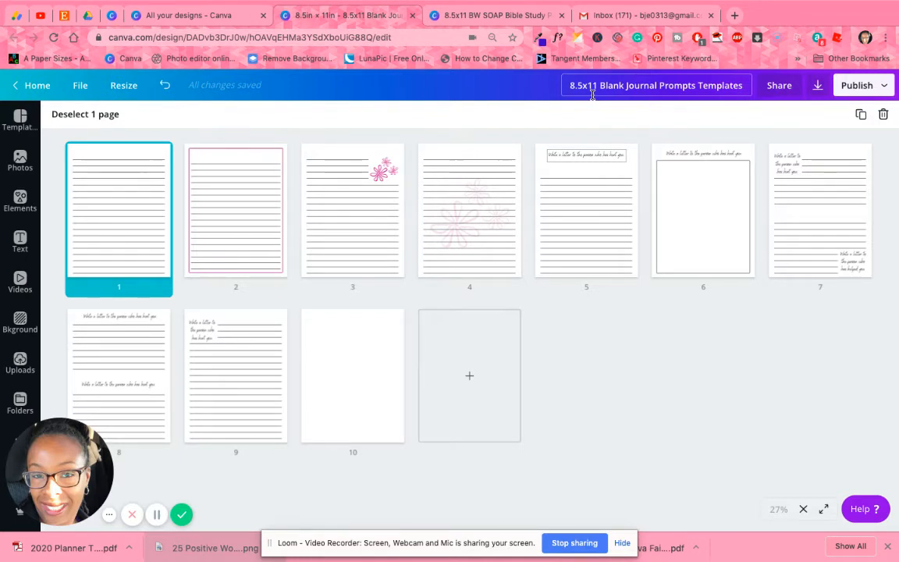
# - Create a resized copy of the journal templates design with custom dimensions of 6 x 9 in
pyautogui.click(678, 375)
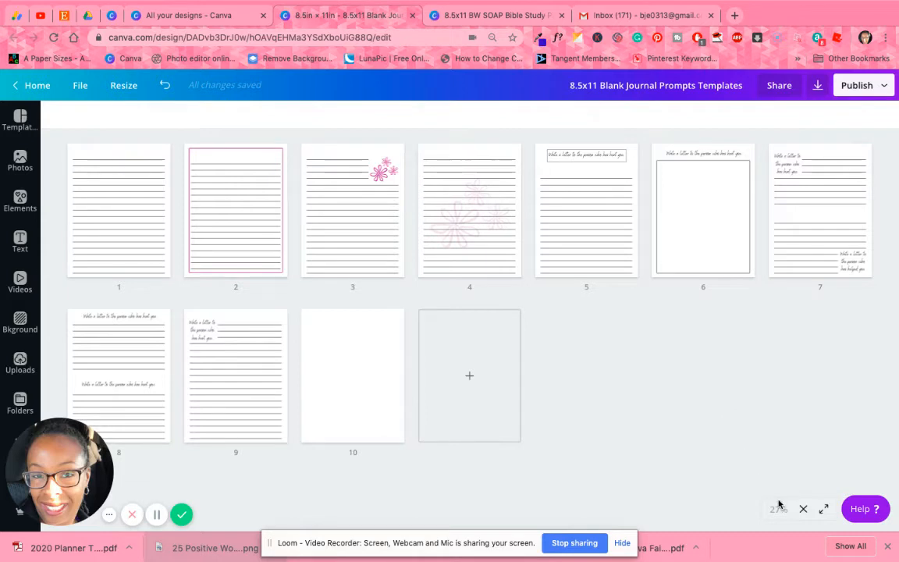
pyautogui.click(803, 509)
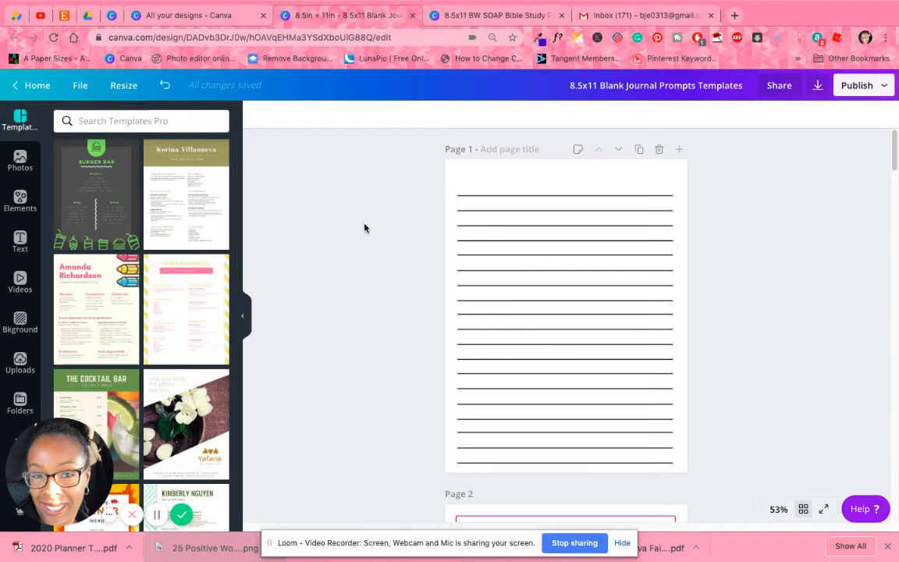
pyautogui.click(124, 85)
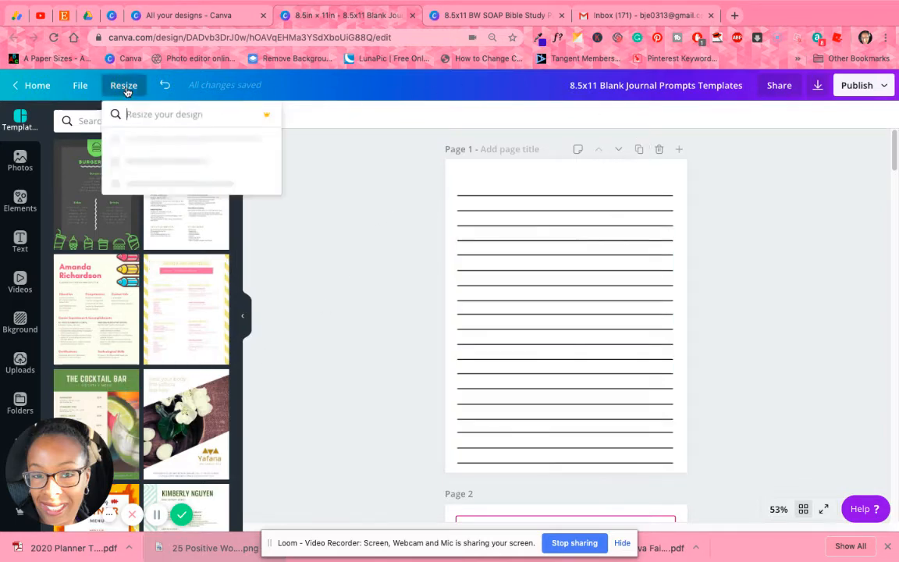
pyautogui.click(144, 141)
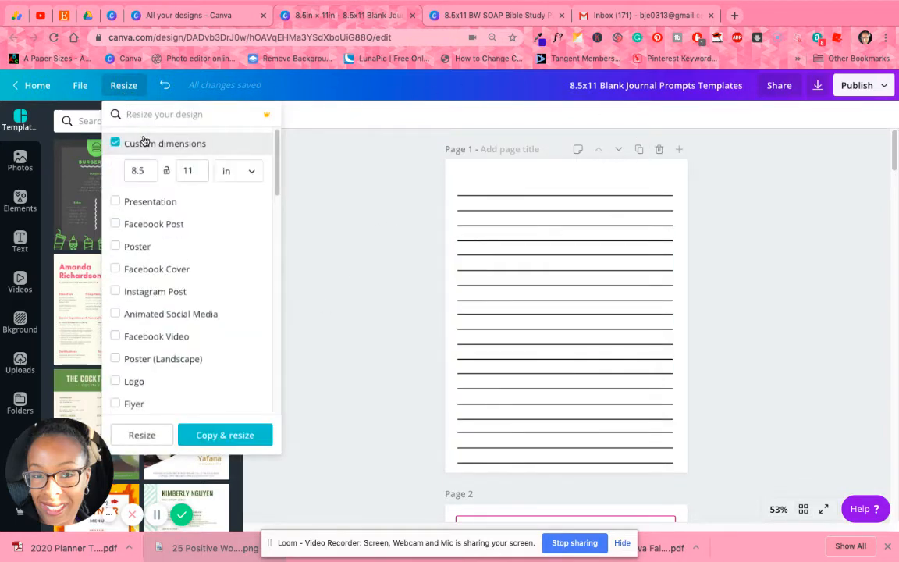
pyautogui.click(138, 171)
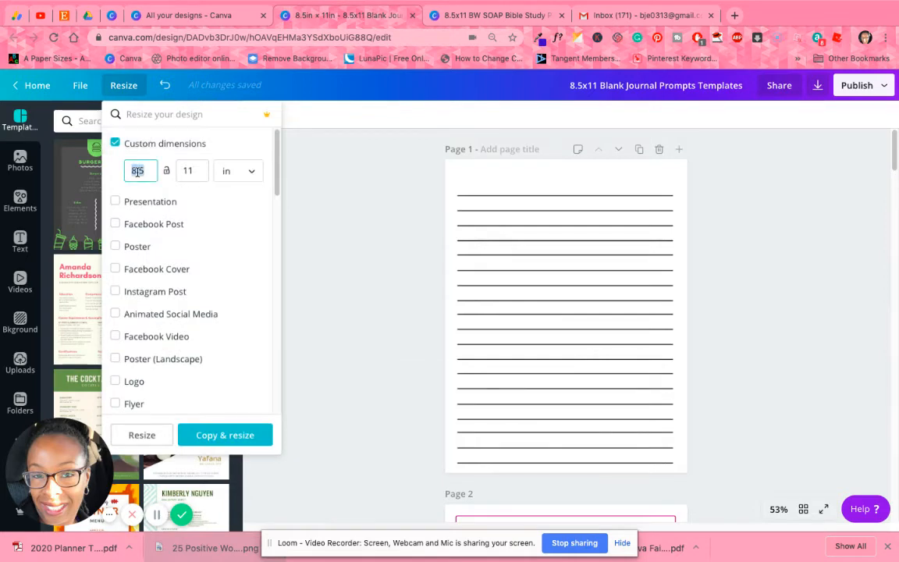
pyautogui.write('6')
pyautogui.press('Tab')
pyautogui.write('9')
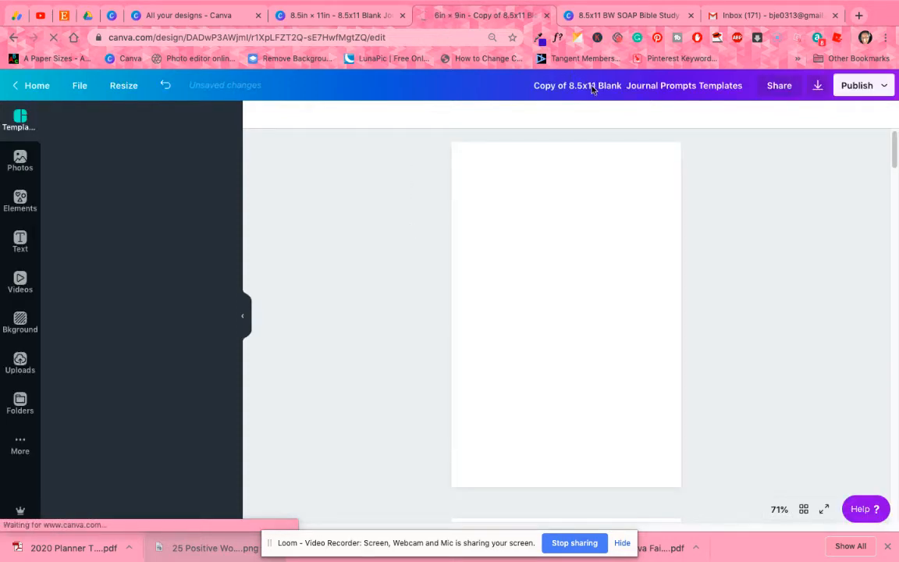
# - Rename the copied design as "6x9 Blank Journal Prompts Templates"
pyautogui.click(622, 85)
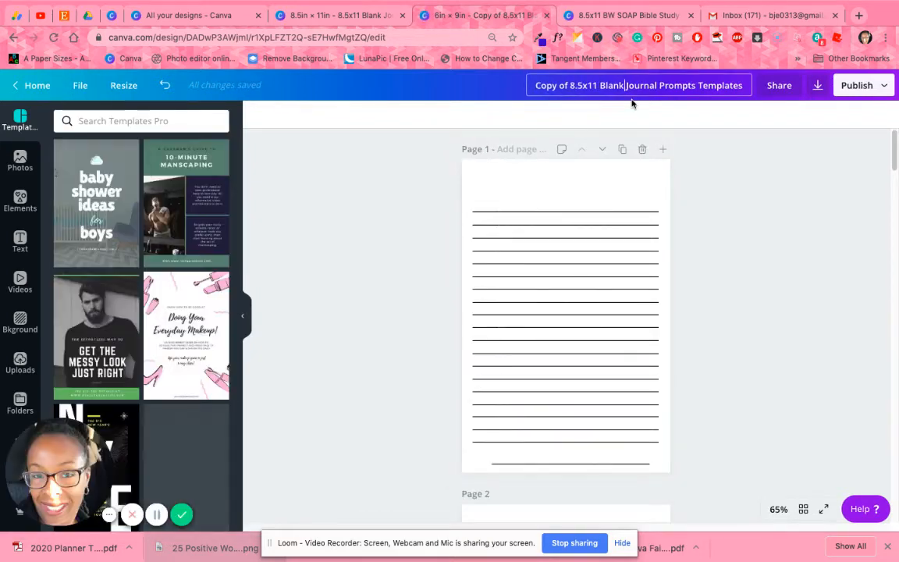
pyautogui.moveTo(596, 84); pyautogui.dragTo(522, 86)
pyautogui.write('6')
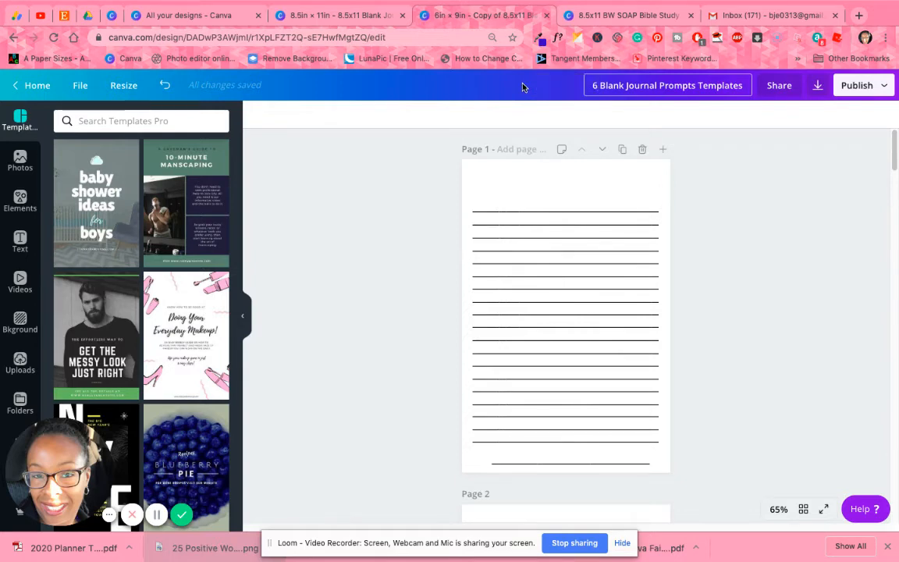
pyautogui.write('x9')
pyautogui.click(781, 196)
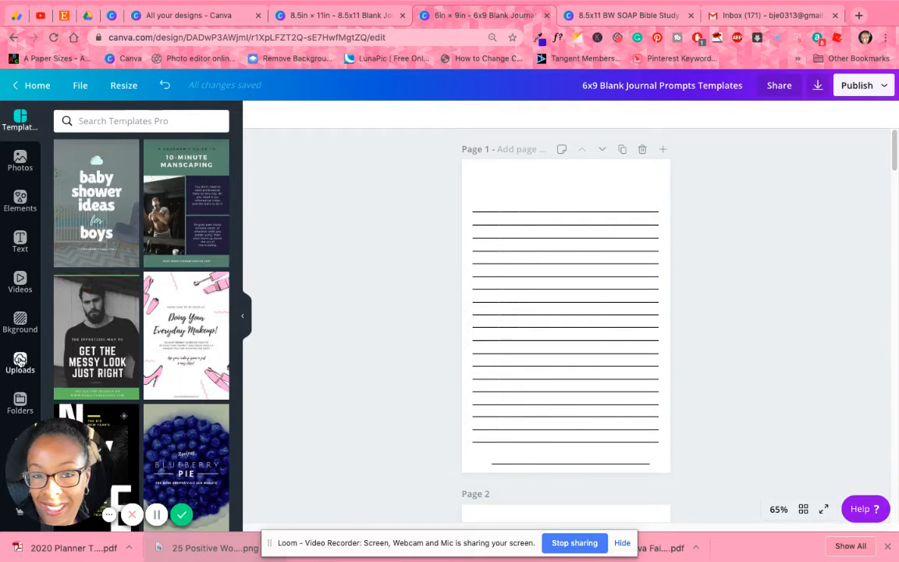
# - Add a square to page 1 and reshape it into a narrow full-height strip along the page's left edge
pyautogui.click(20, 360)
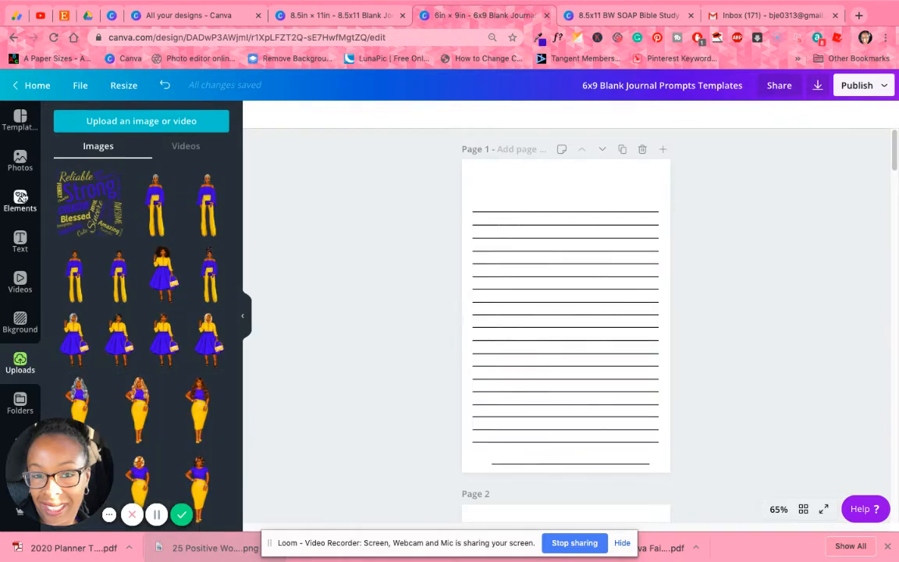
pyautogui.click(21, 198)
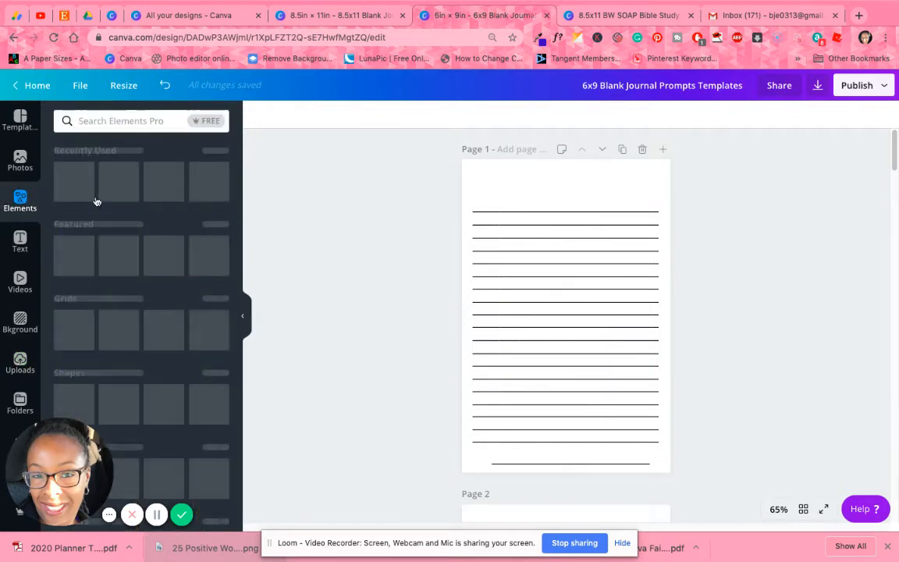
pyautogui.click(204, 193)
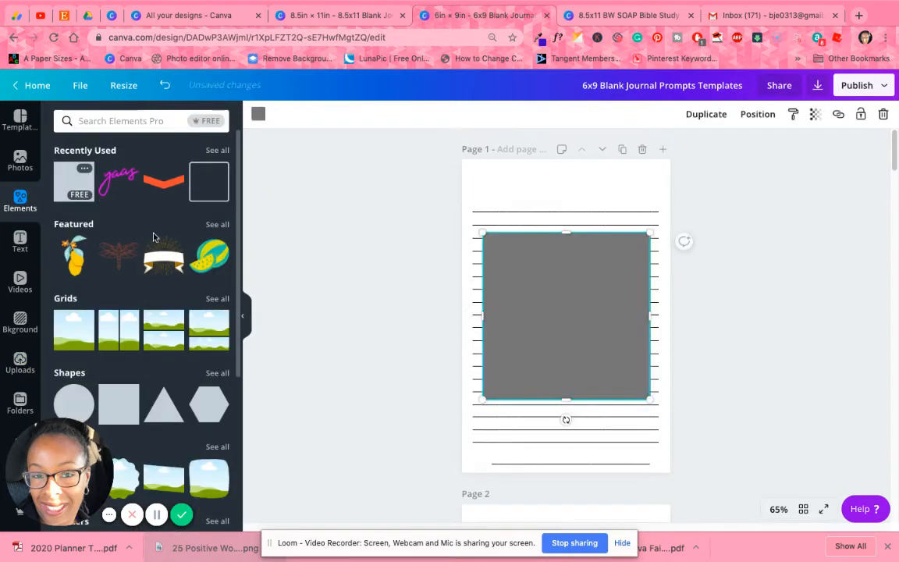
pyautogui.moveTo(528, 302); pyautogui.dragTo(533, 233)
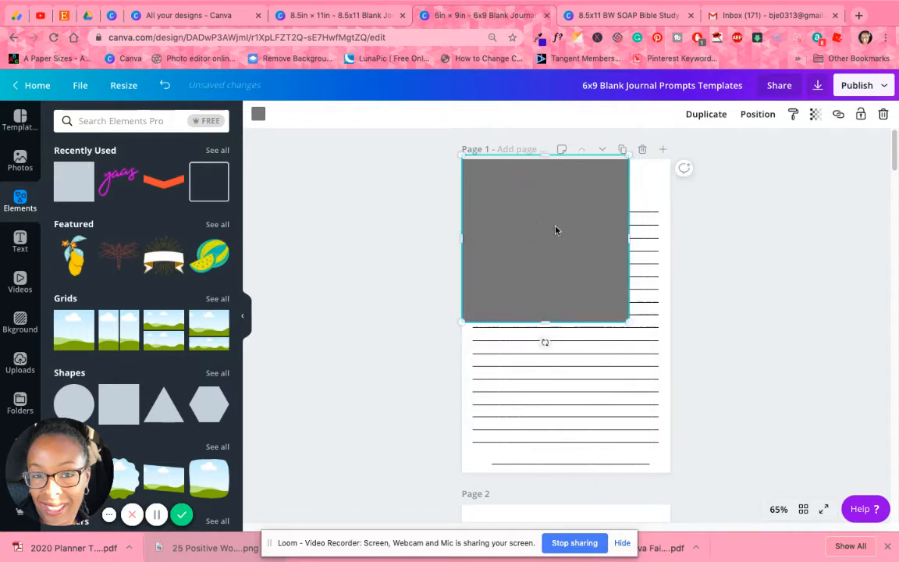
pyautogui.moveTo(627, 238); pyautogui.dragTo(478, 246)
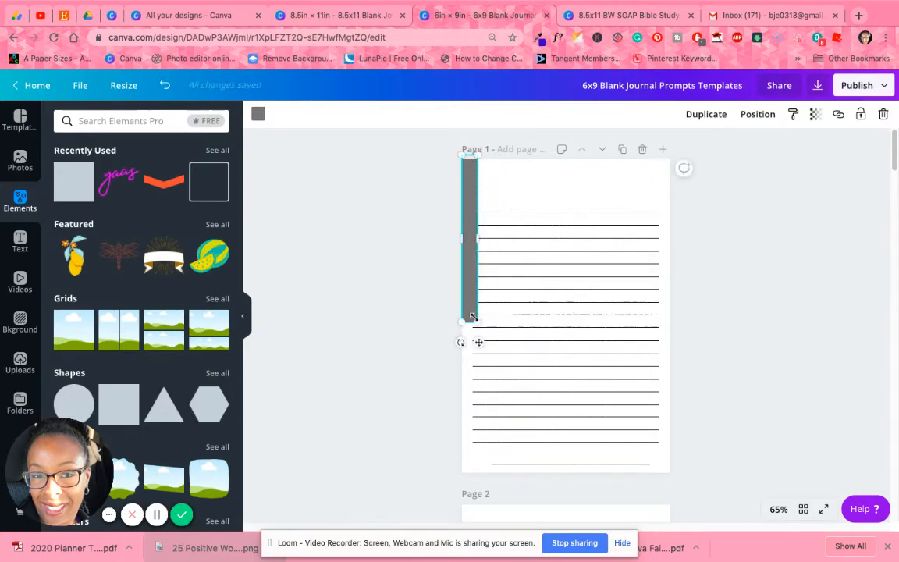
pyautogui.moveTo(469, 321); pyautogui.dragTo(468, 474)
# - Recolor the strip along the left edge of page 1 with the magenta document color
pyautogui.click(258, 115)
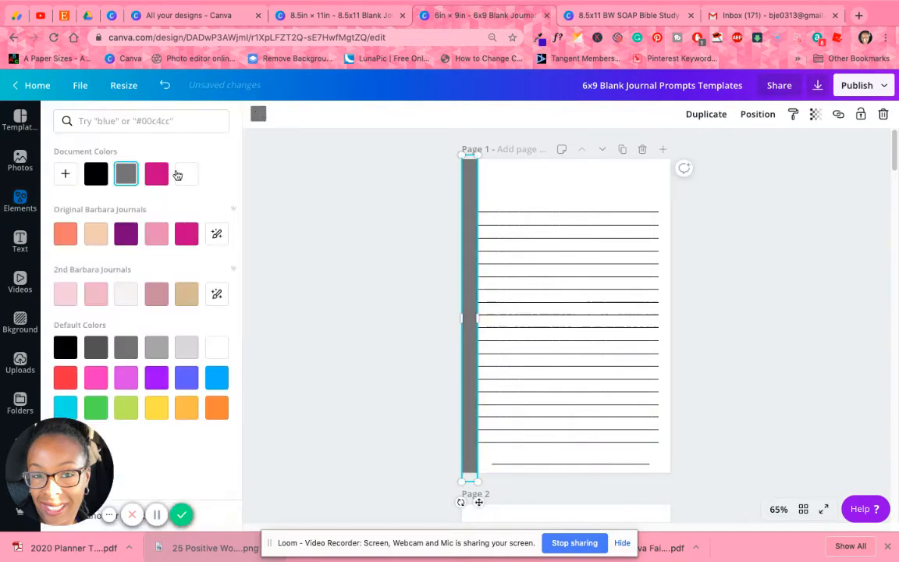
pyautogui.click(156, 173)
pyautogui.click(471, 278)
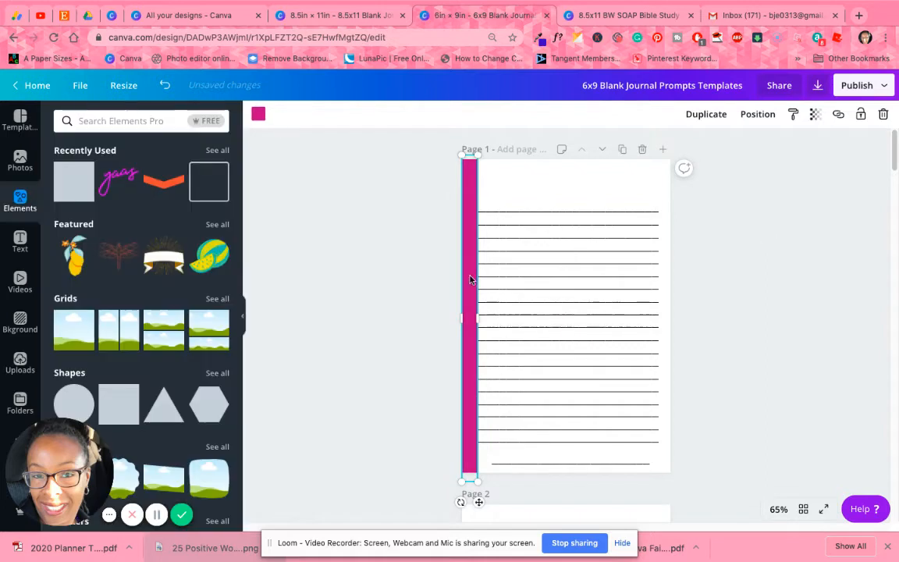
pyautogui.press('Escape')
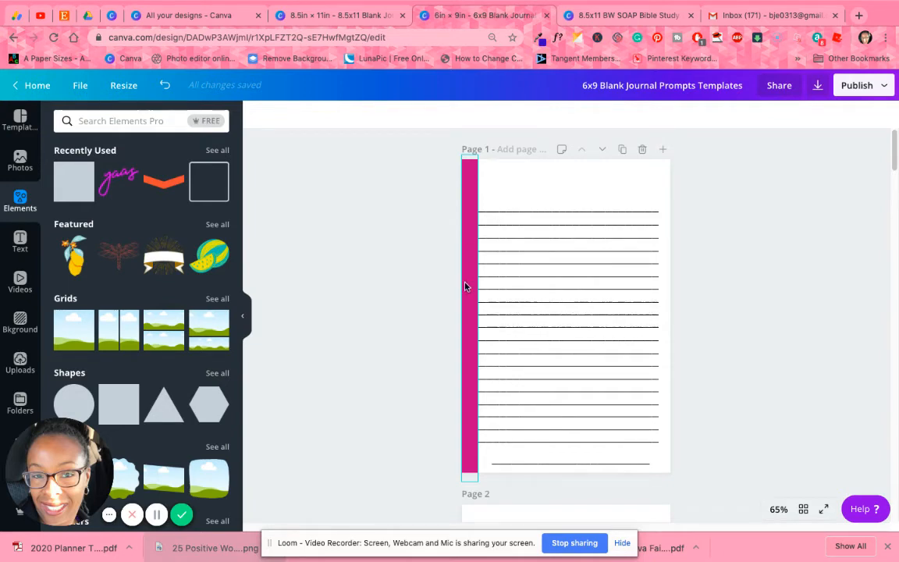
# - Try a duplicate of the magenta strip along the right edge of page 1 and remove it
pyautogui.click(472, 193)
pyautogui.click(706, 114)
pyautogui.moveTo(475, 260); pyautogui.dragTo(660, 254)
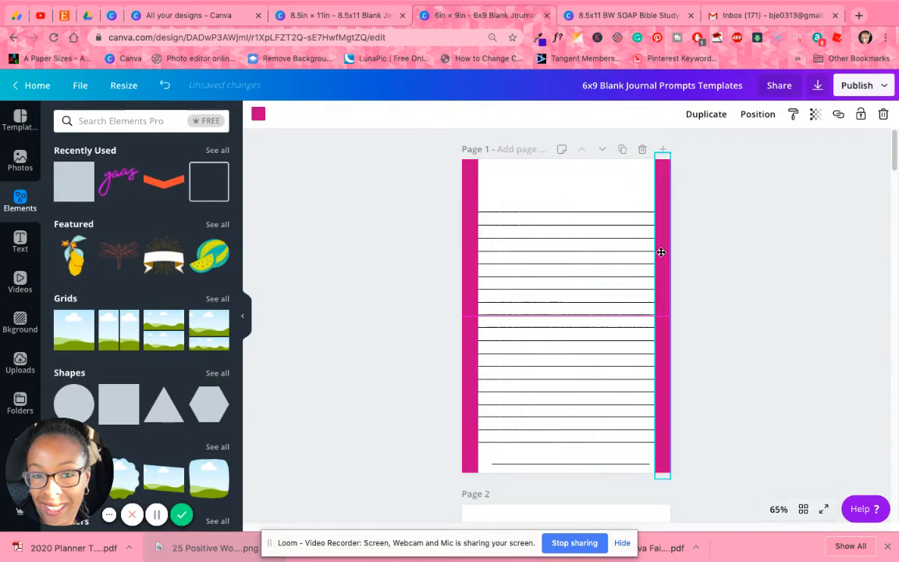
pyautogui.press('Delete')
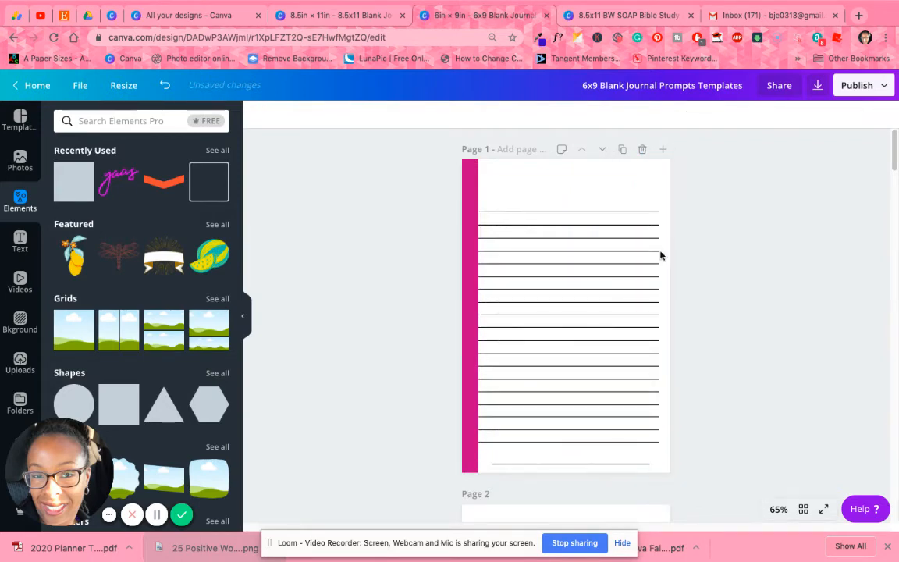
# - Delete the short stray line near the bottom of page 1 and move the line group beside the strip, down to the page bottom
pyautogui.click(622, 269)
pyautogui.moveTo(538, 243); pyautogui.dragTo(543, 238)
pyautogui.click(550, 464)
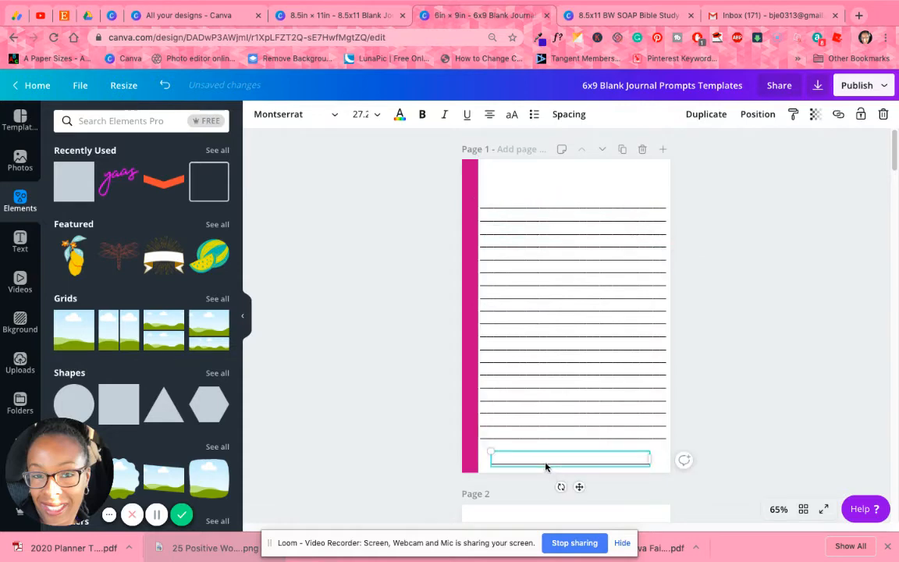
pyautogui.moveTo(550, 425); pyautogui.dragTo(549, 435)
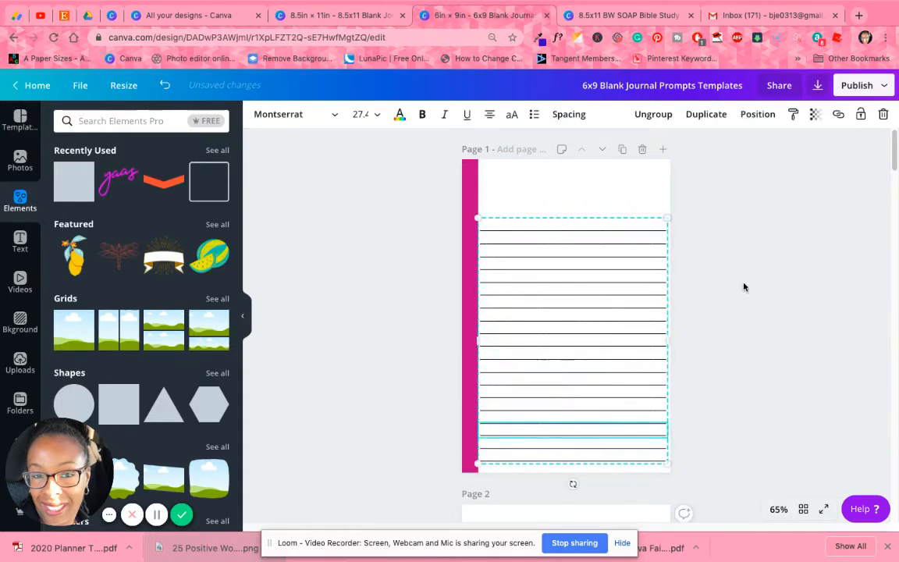
pyautogui.click(744, 287)
# - Ungroup the writing lines on page 1, then group the top four lines and duplicate them
pyautogui.click(622, 287)
pyautogui.click(653, 117)
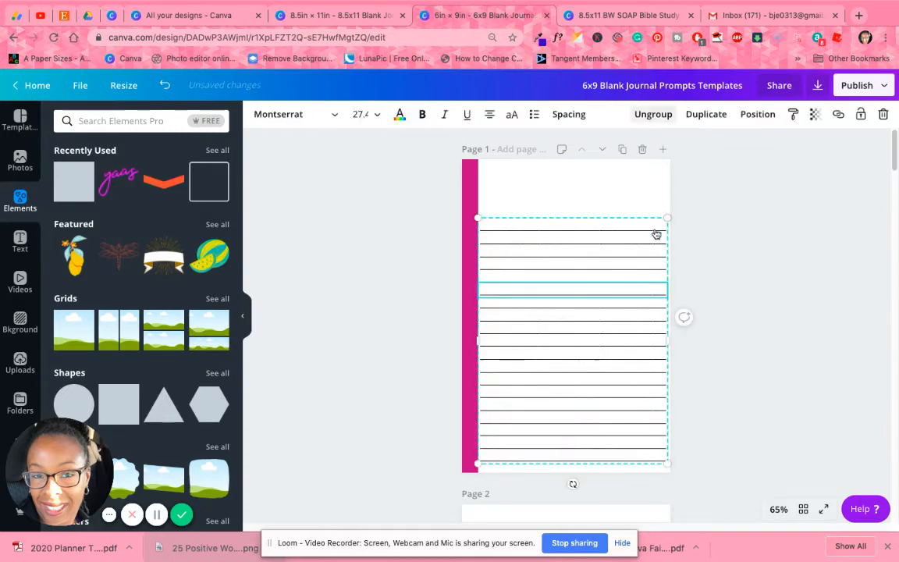
pyautogui.click(756, 226)
pyautogui.moveTo(618, 221); pyautogui.dragTo(628, 261)
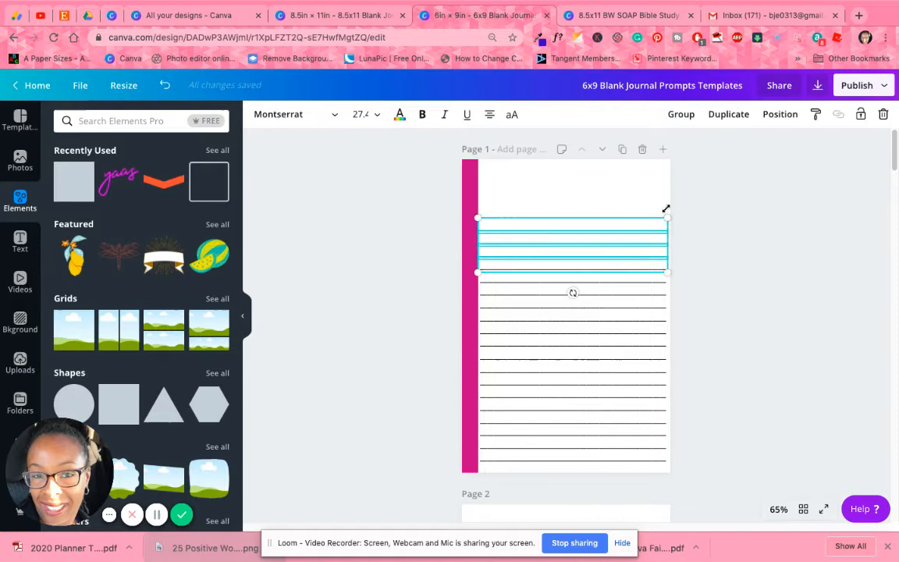
pyautogui.click(680, 114)
pyautogui.click(706, 117)
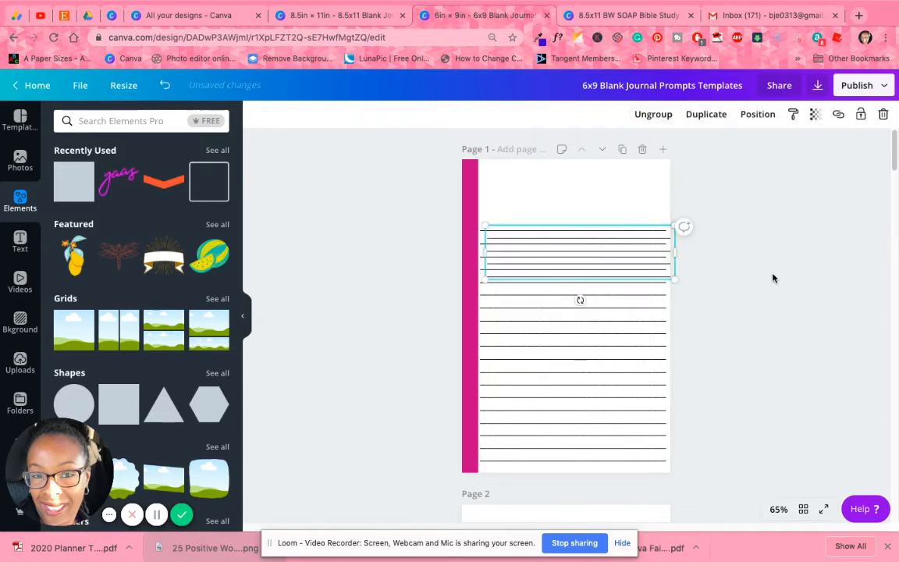
# - Position the duplicated four-line group above the existing lines, aligned with their left and right ends and evenly spaced
pyautogui.click(632, 259)
pyautogui.moveTo(628, 216); pyautogui.dragTo(628, 207)
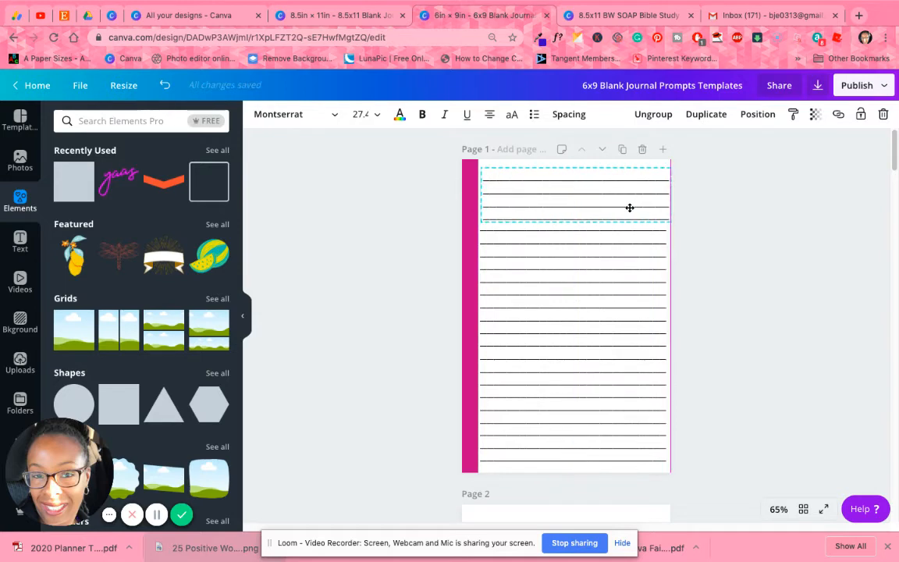
pyautogui.moveTo(629, 208); pyautogui.dragTo(627, 208)
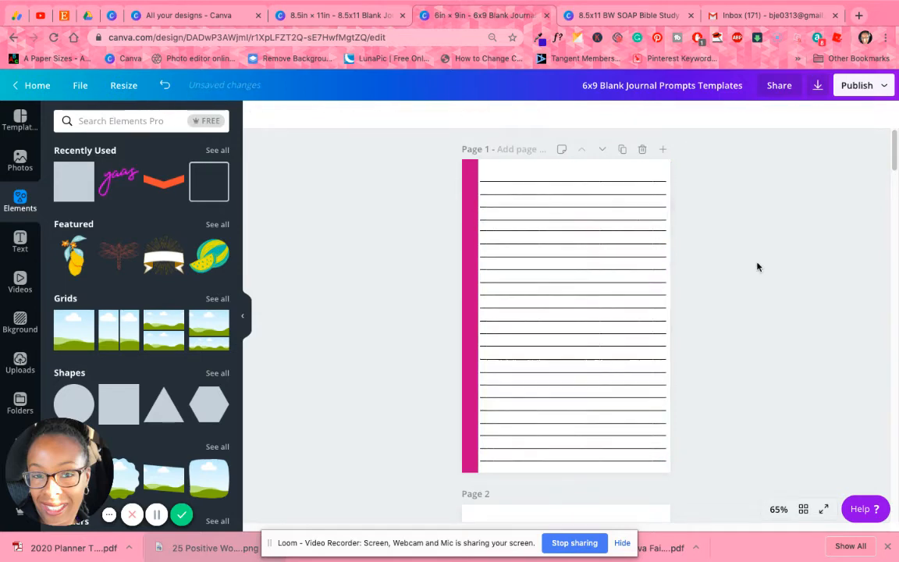
pyautogui.click(591, 214)
pyautogui.moveTo(592, 213); pyautogui.dragTo(592, 210)
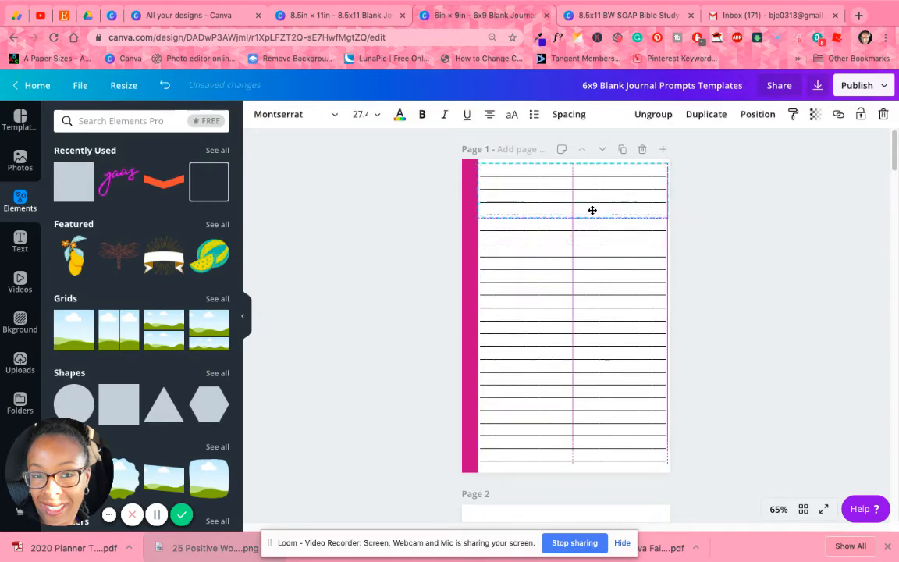
pyautogui.click(730, 245)
pyautogui.click(614, 208)
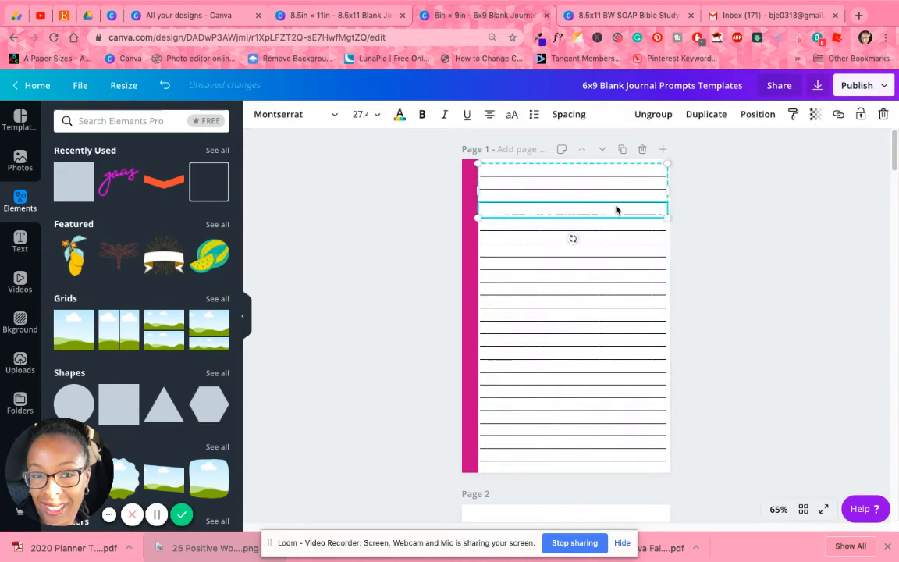
pyautogui.moveTo(616, 207); pyautogui.dragTo(616, 209)
pyautogui.click(677, 242)
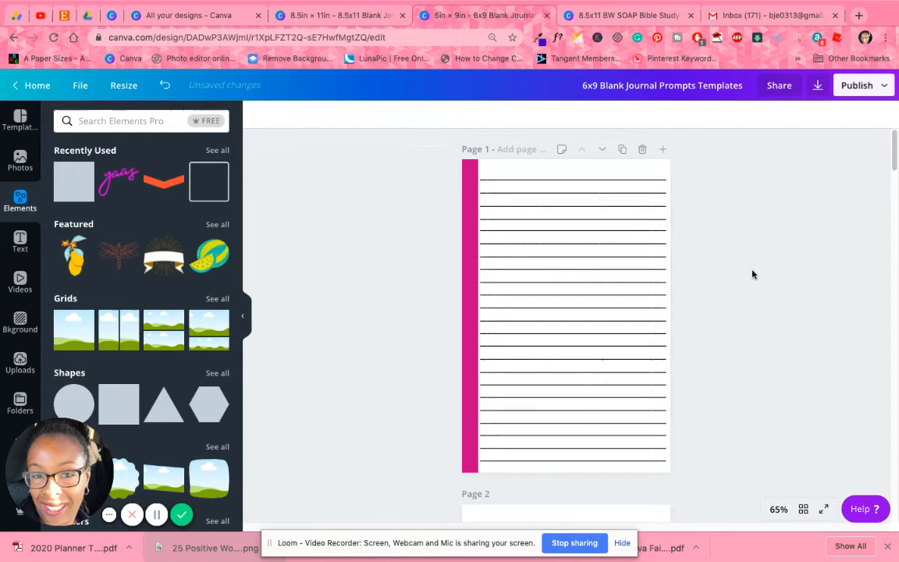
# - Ungroup the four added lines and delete the top two to leave a blank header space
pyautogui.click(654, 209)
pyautogui.click(668, 122)
pyautogui.click(834, 245)
pyautogui.click(651, 187)
pyautogui.press('Delete')
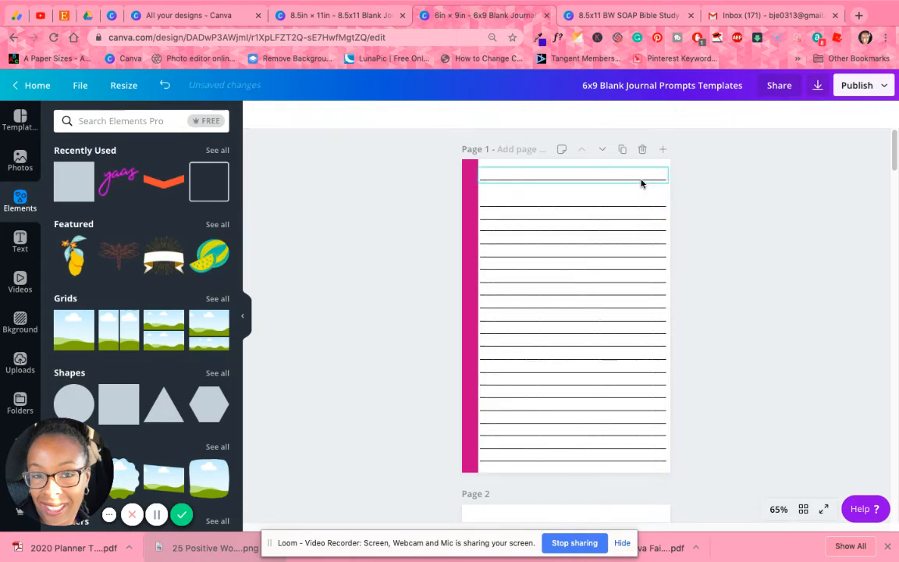
pyautogui.moveTo(641, 213); pyautogui.dragTo(641, 201)
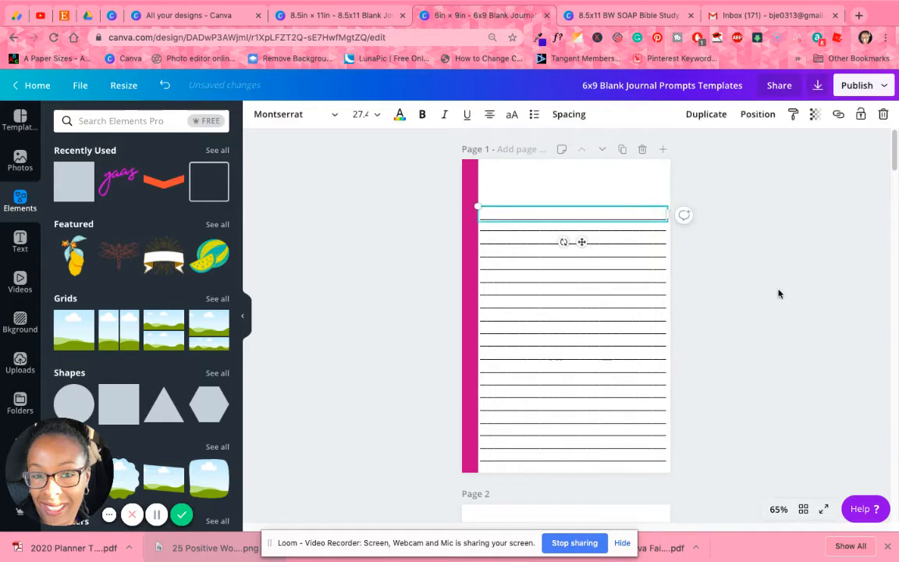
pyautogui.click(778, 293)
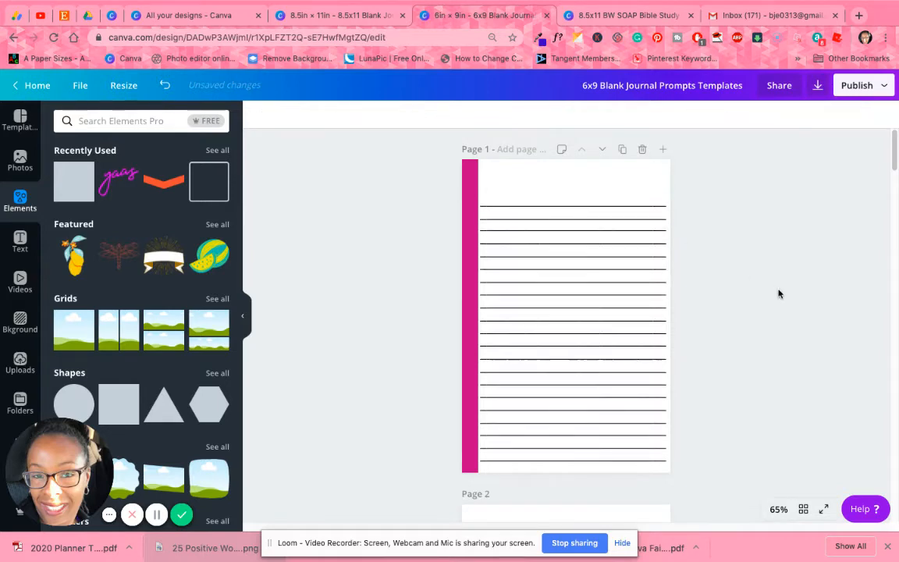
# - Ungroup the four lines below the added ones and combine all writing lines on page 1 into one group
pyautogui.click(610, 228)
pyautogui.click(652, 119)
pyautogui.click(782, 215)
pyautogui.moveTo(622, 189); pyautogui.dragTo(628, 468)
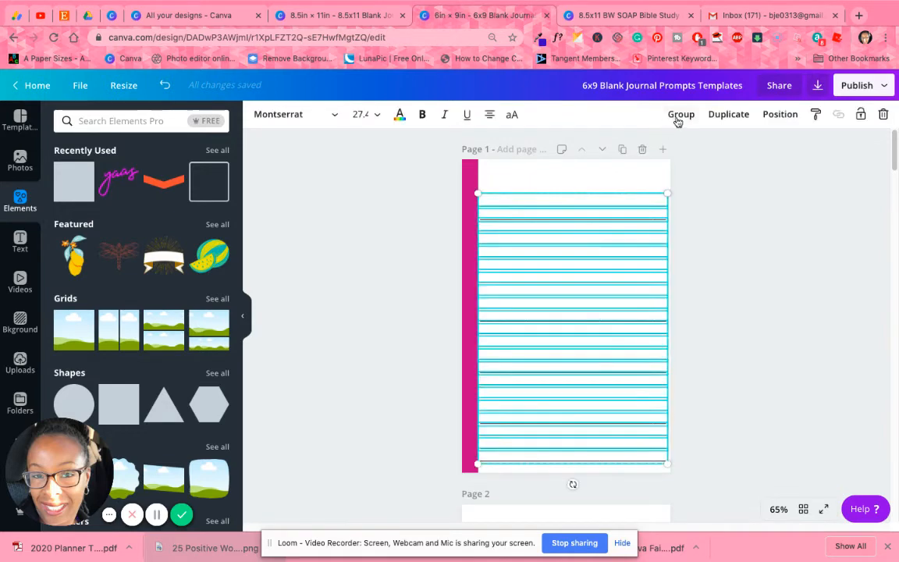
pyautogui.hotkey('ctrl', 'g')
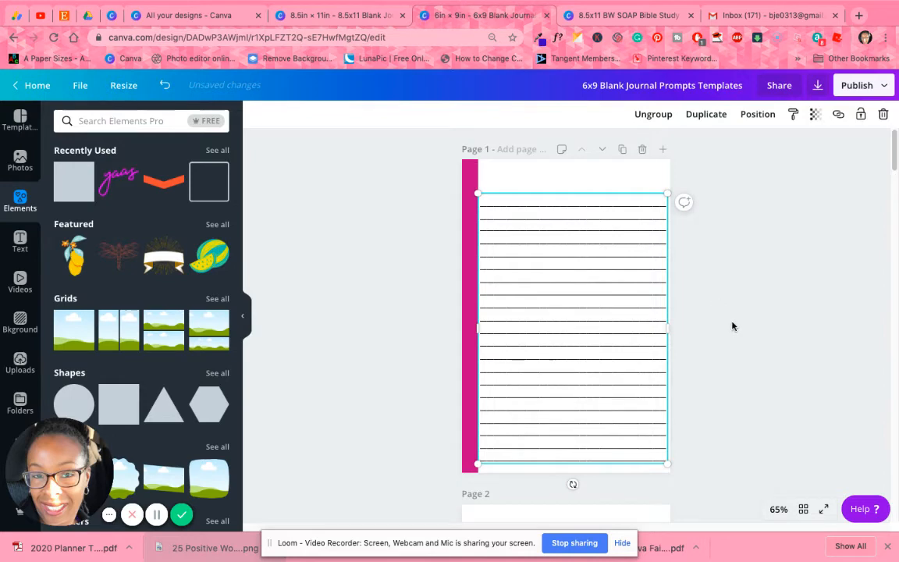
pyautogui.scroll(-1, 731, 326)
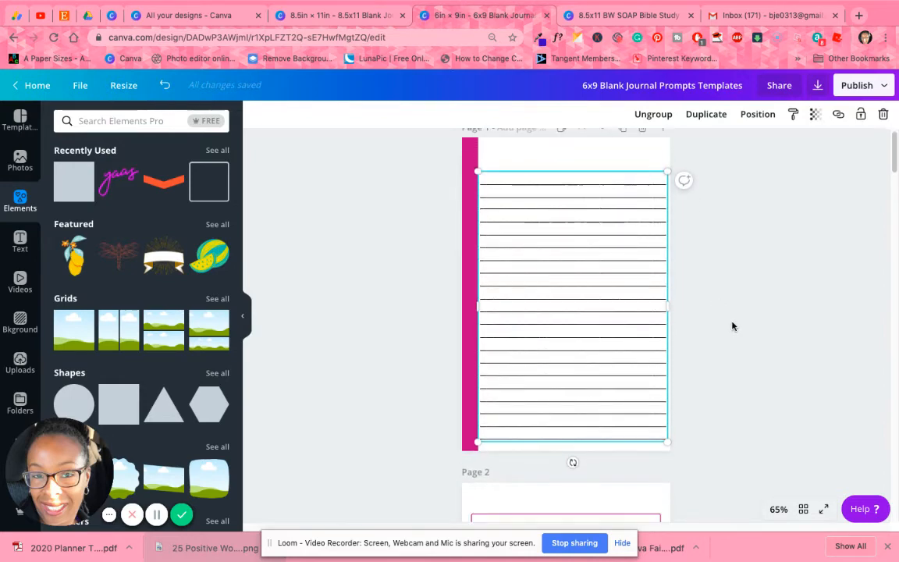
# - Duplicate page 1's pink margin strip and place the copy along the left edge of page 2
pyautogui.scroll(-1, 732, 326)
pyautogui.click(469, 173)
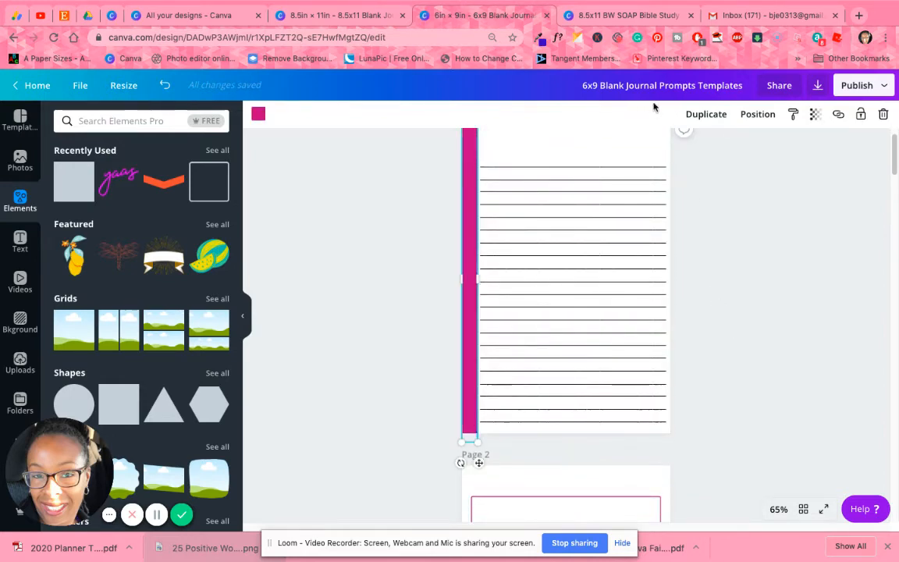
pyautogui.moveTo(478, 279); pyautogui.dragTo(475, 413)
pyautogui.scroll(-3, 474, 412)
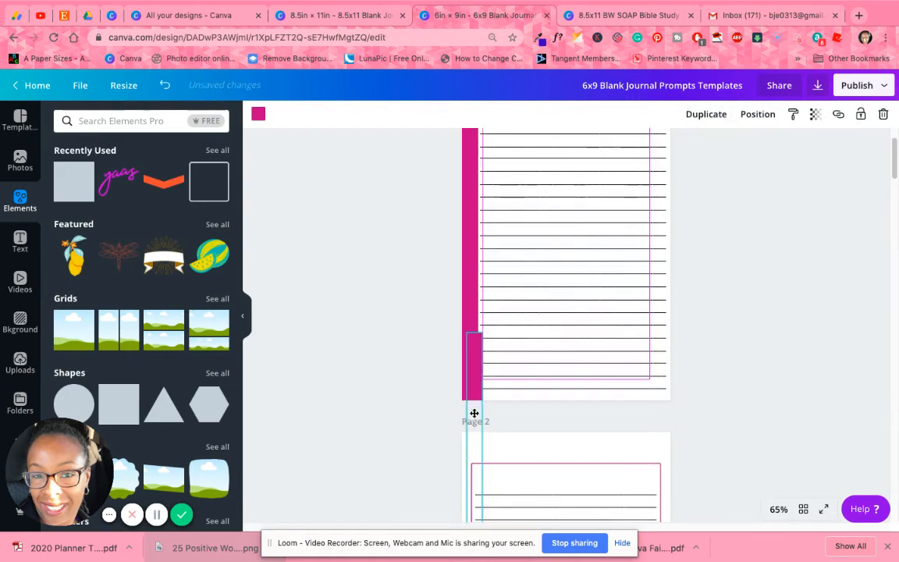
pyautogui.scroll(-1, 475, 413)
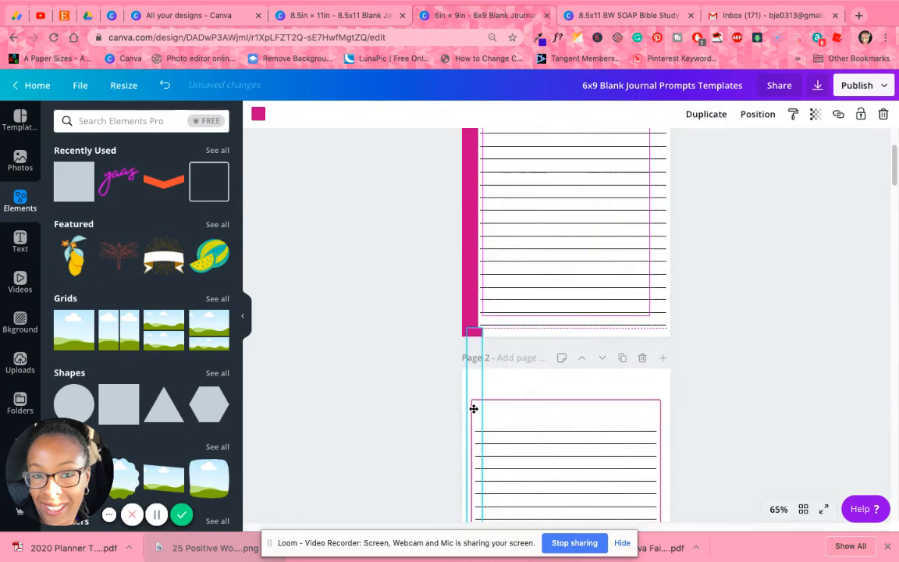
pyautogui.moveTo(473, 408); pyautogui.dragTo(471, 421)
pyautogui.click(746, 349)
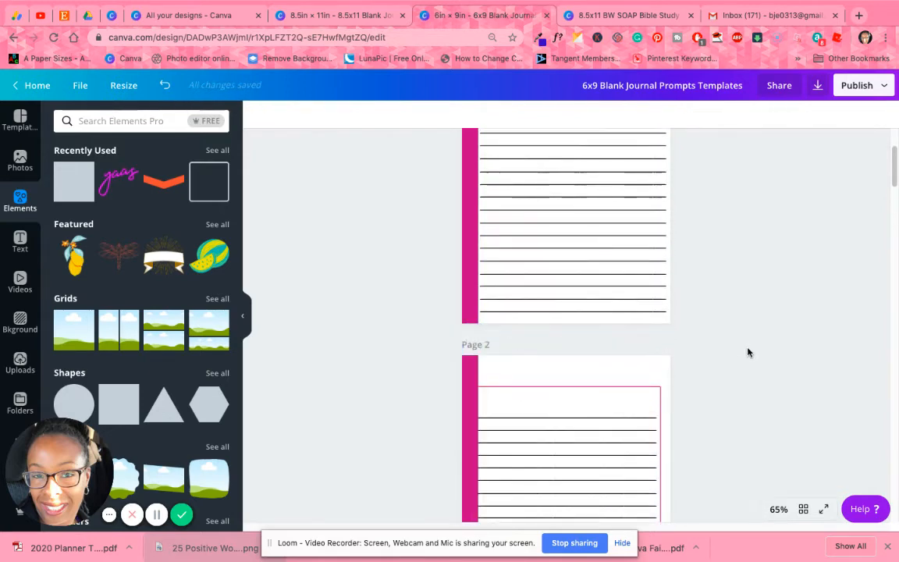
# - Delete the short separate line at the bottom of page 2, below the frame
pyautogui.scroll(-3, 748, 351)
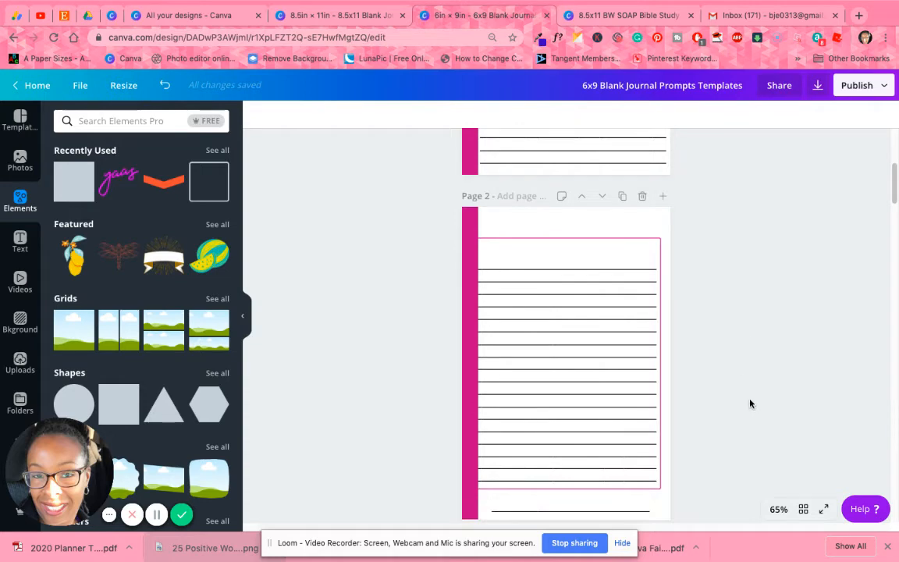
pyautogui.scroll(-2, 750, 403)
pyautogui.click(621, 436)
pyautogui.press('Delete')
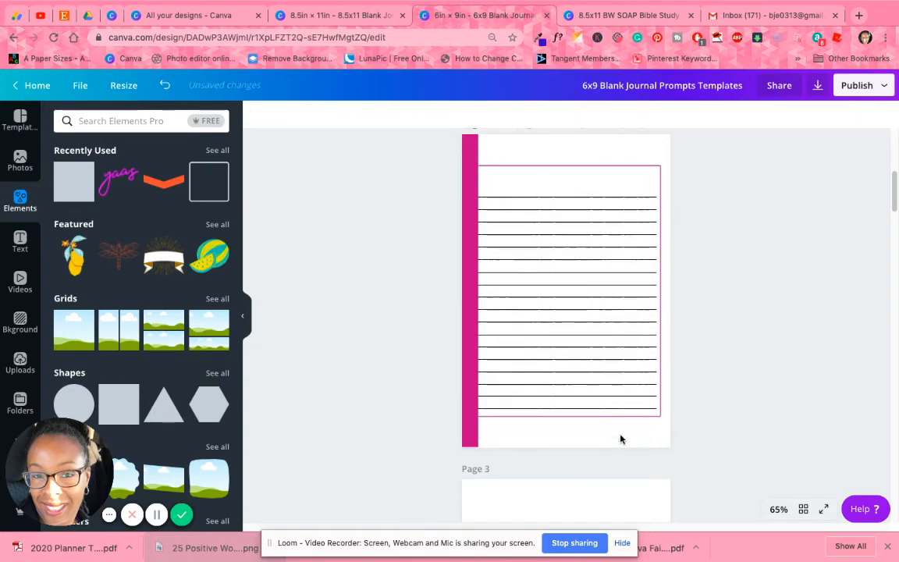
# - Realign page 2's margin strip flush with the page's left edge so that it covers the full page height
pyautogui.click(470, 402)
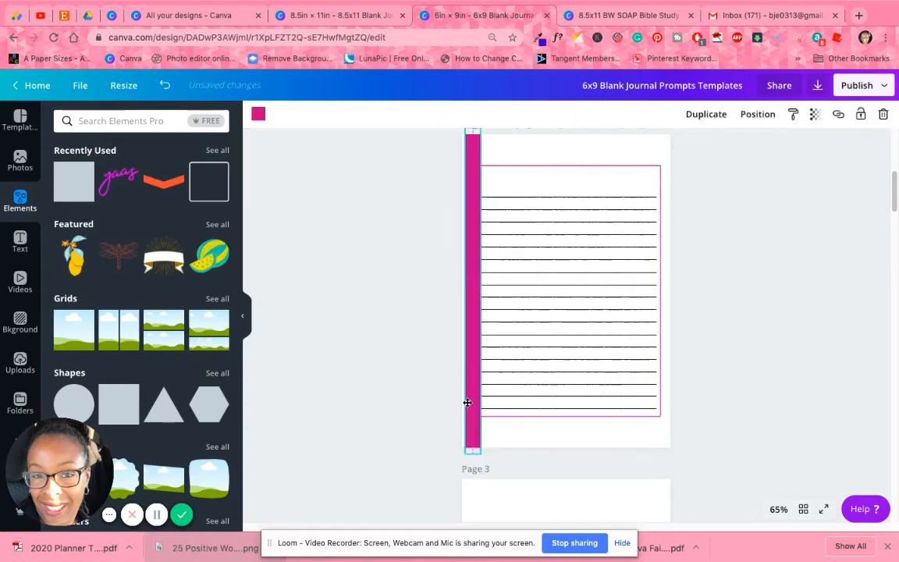
pyautogui.moveTo(466, 402); pyautogui.dragTo(464, 402)
pyautogui.press('Escape')
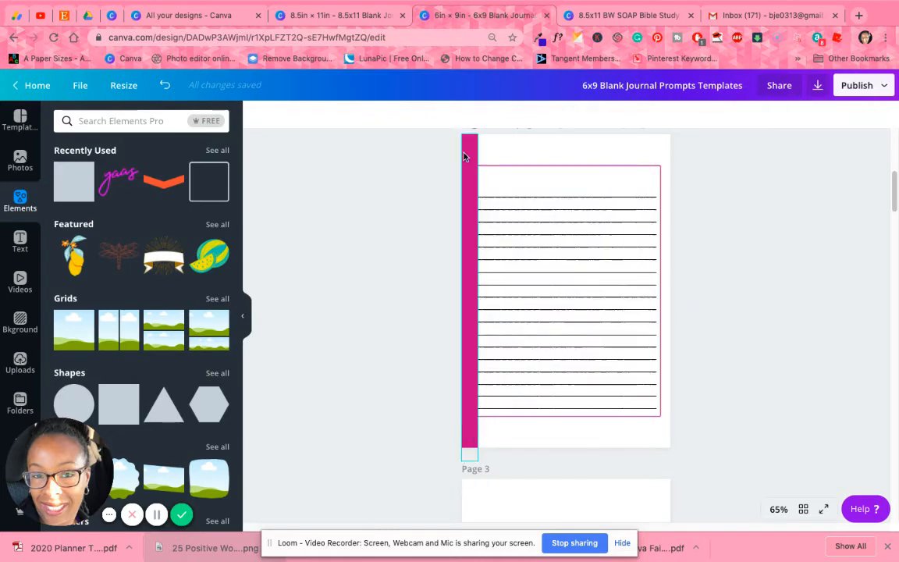
pyautogui.scroll(1, 463, 156)
pyautogui.click(469, 155)
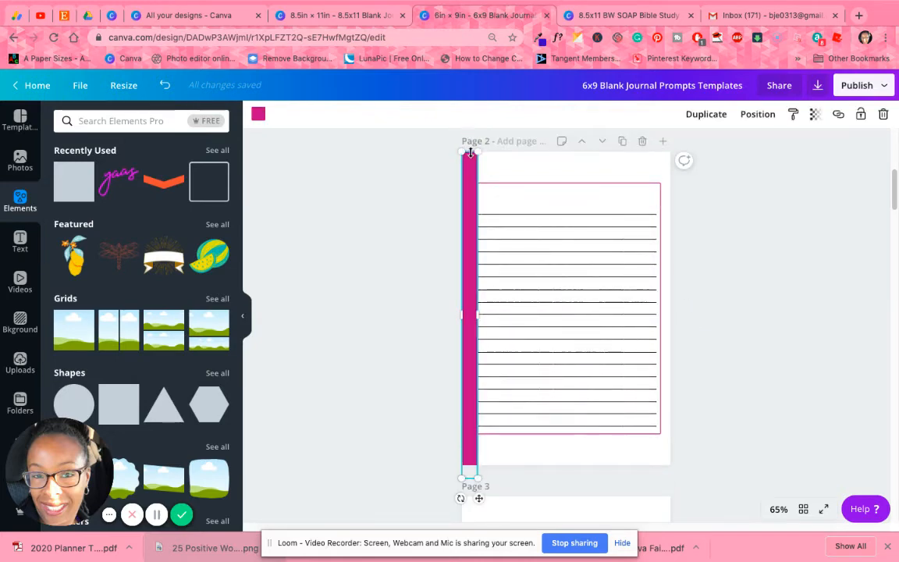
pyautogui.moveTo(470, 152); pyautogui.dragTo(469, 145)
pyautogui.click(747, 241)
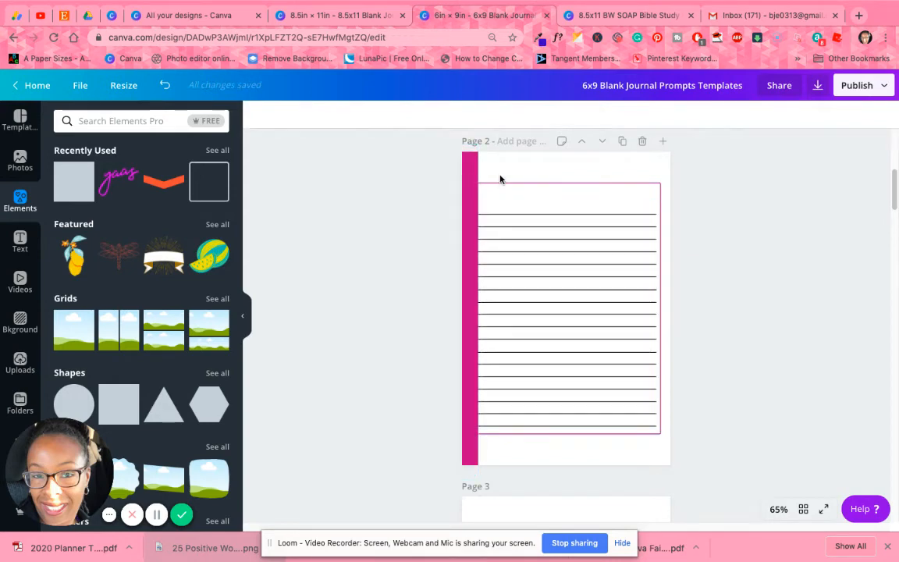
# - Delete the whole group of old writing lines inside page 2's frame
pyautogui.click(510, 250)
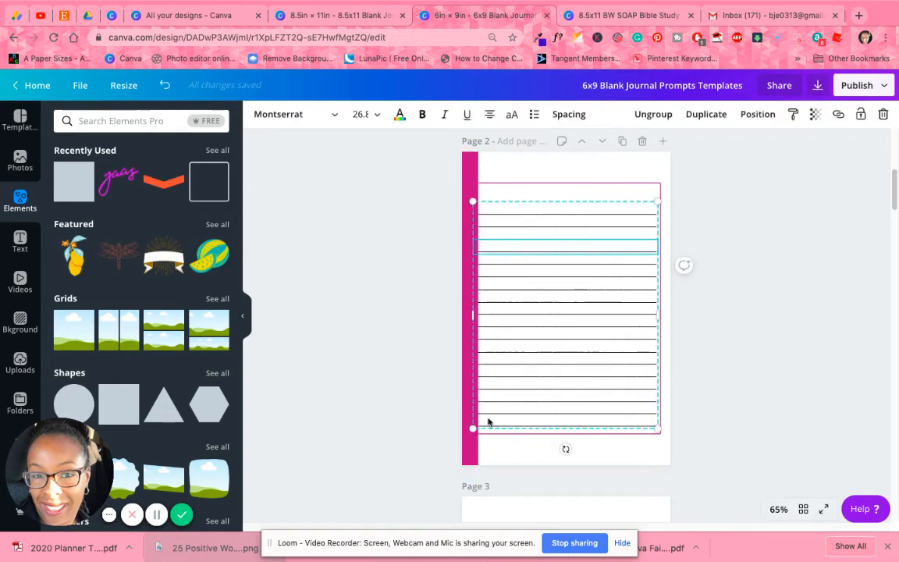
pyautogui.click(882, 115)
pyautogui.click(856, 166)
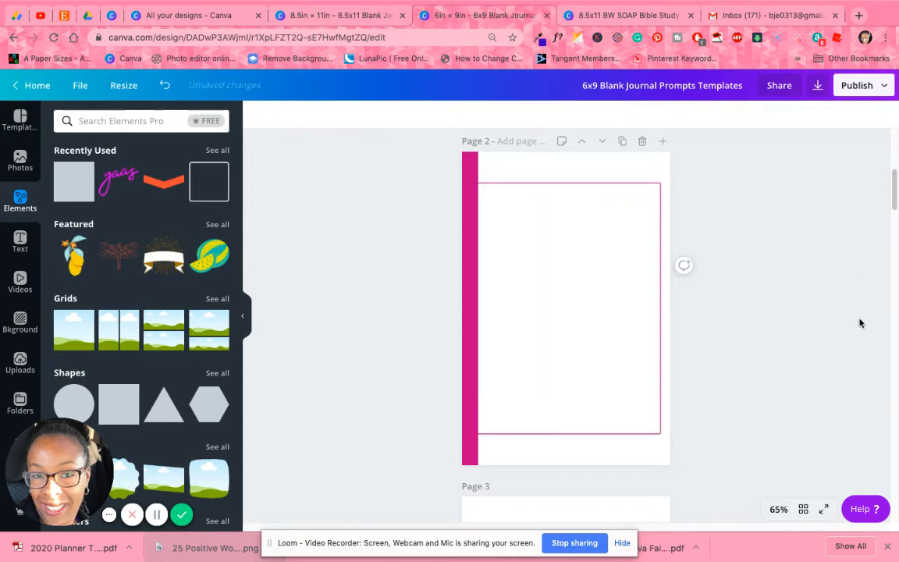
# - Resize page 2's frame to about 5.1 in wide, clear of the margin strip, and extend it close to the page's top and bottom
pyautogui.click(551, 323)
pyautogui.moveTo(472, 309); pyautogui.dragTo(480, 307)
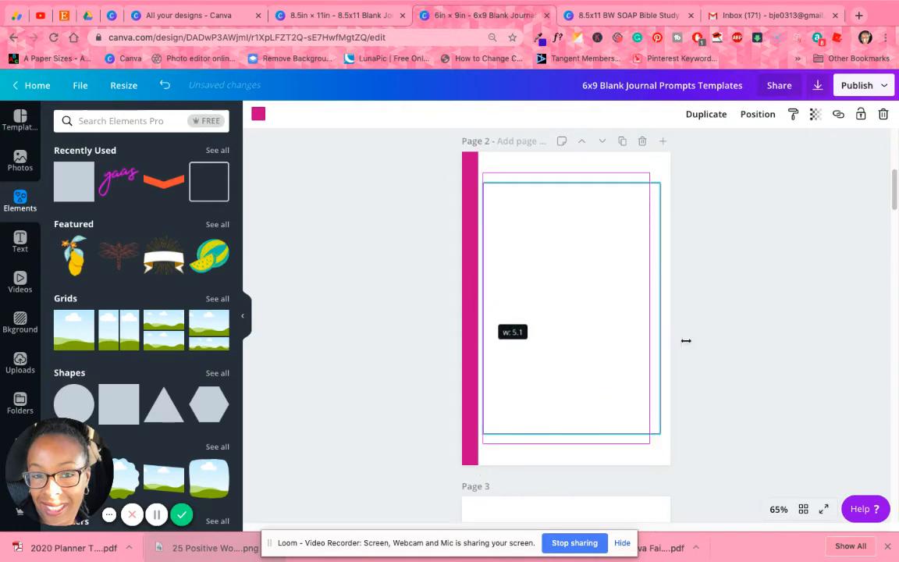
pyautogui.moveTo(686, 340); pyautogui.dragTo(634, 311)
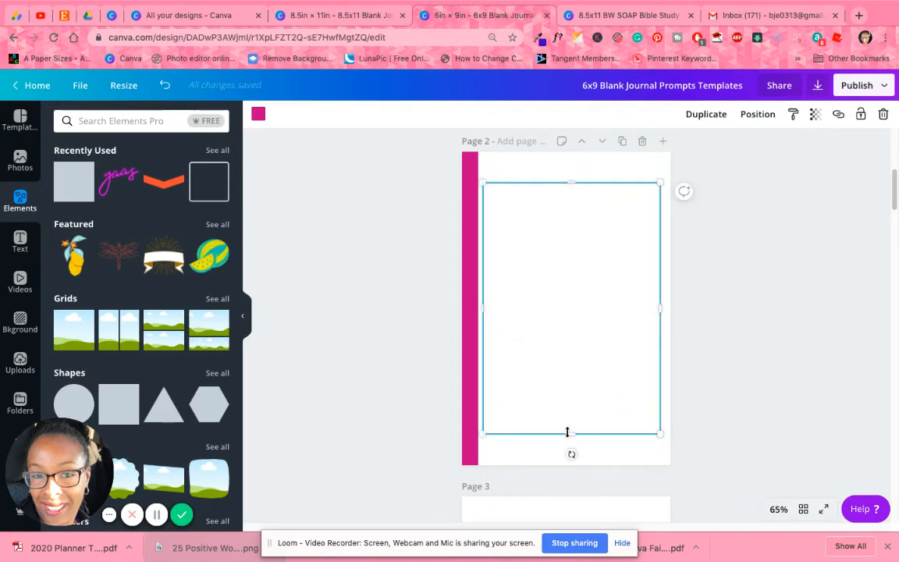
pyautogui.moveTo(567, 432); pyautogui.dragTo(563, 454)
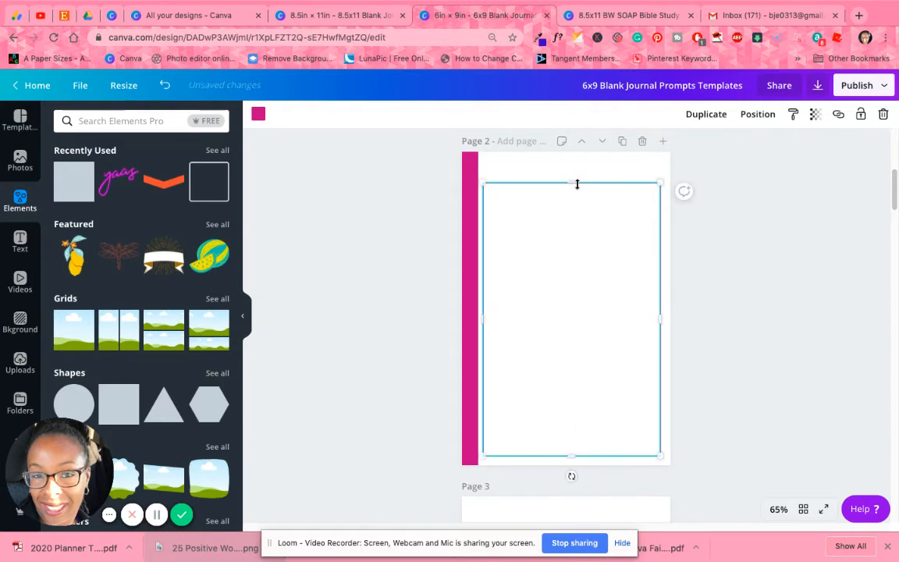
pyautogui.moveTo(572, 175); pyautogui.dragTo(569, 164)
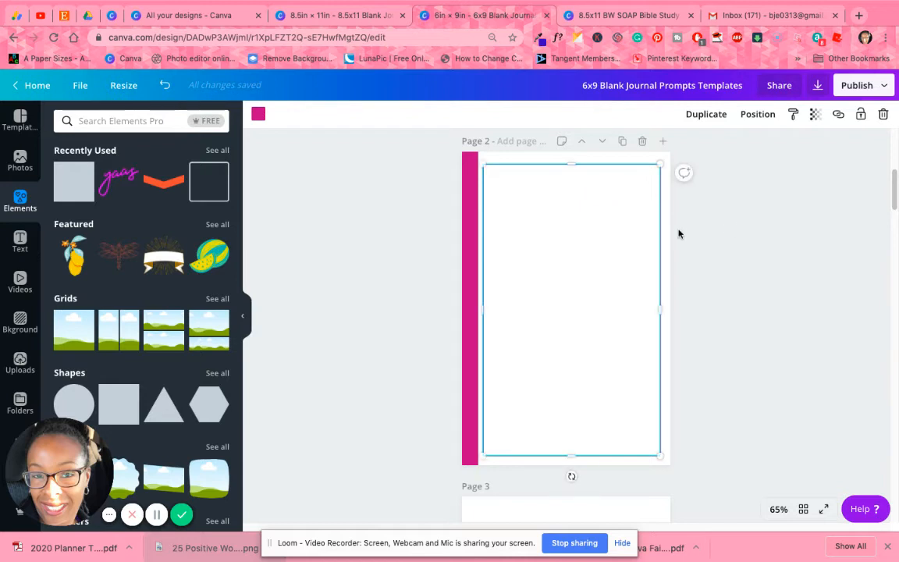
pyautogui.moveTo(604, 253); pyautogui.dragTo(605, 253)
# - Duplicate page 1's writing-line group and place the copy over the frame on page 2
pyautogui.scroll(5, 742, 271)
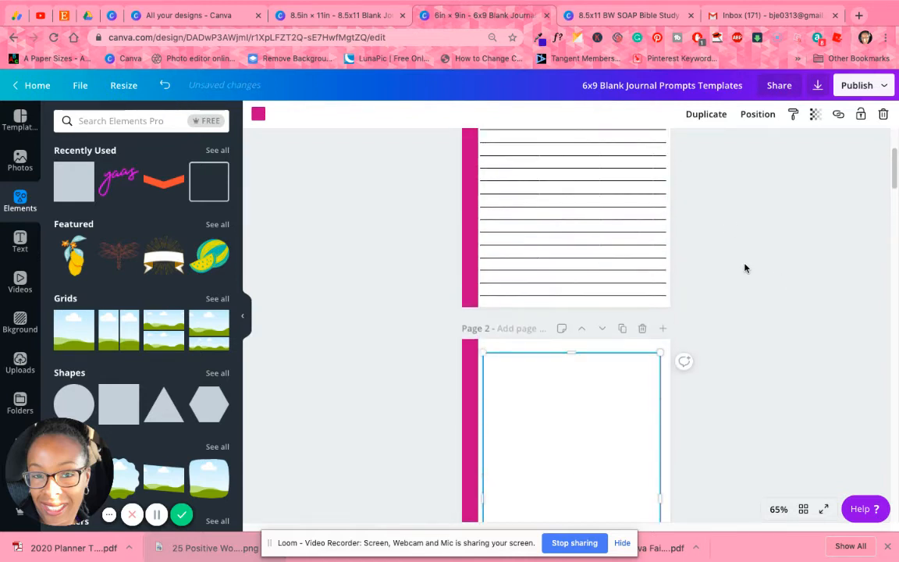
pyautogui.click(616, 234)
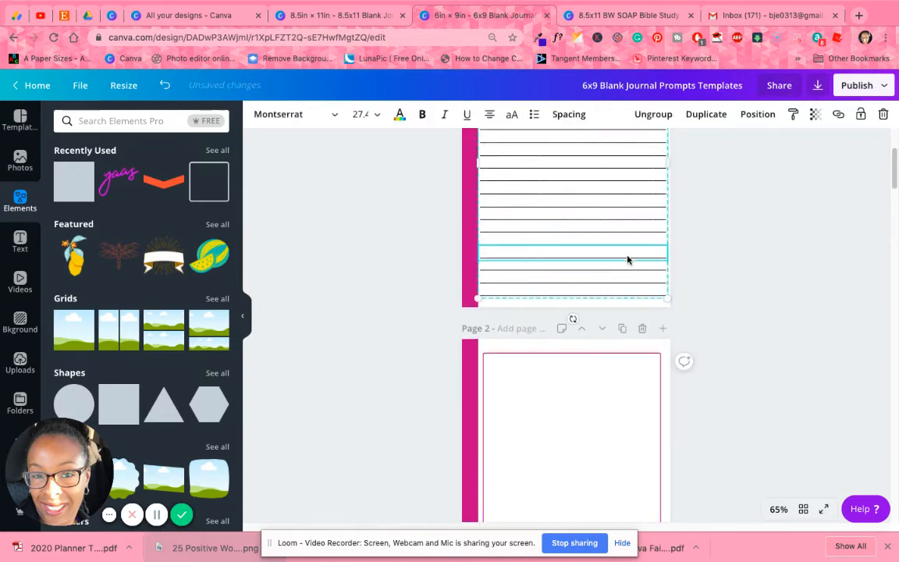
pyautogui.click(614, 213)
pyautogui.moveTo(614, 213); pyautogui.dragTo(619, 360)
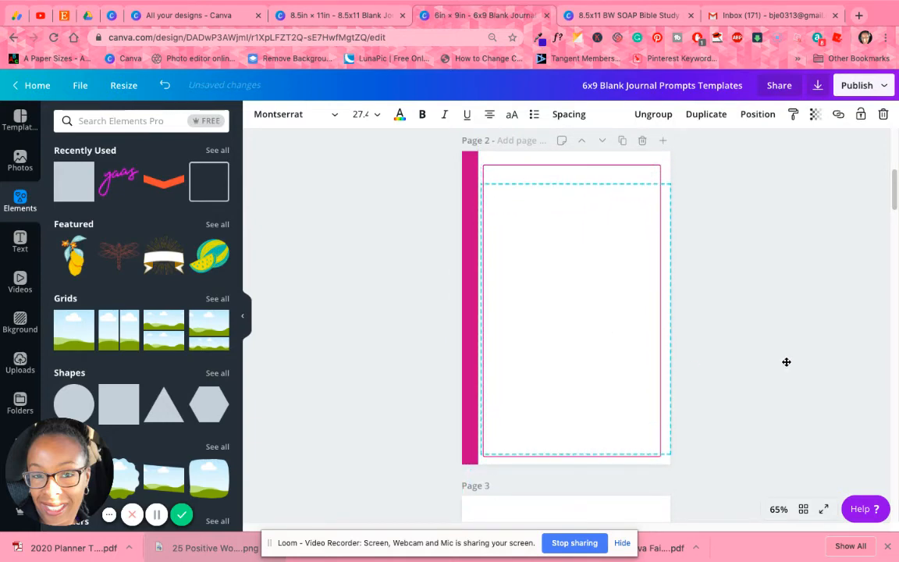
pyautogui.moveTo(785, 361); pyautogui.dragTo(777, 368)
# - Scale page 2's line group to about 4.9 in wide and center it in the lower part of the frame, leaving header space above
pyautogui.moveTo(669, 454); pyautogui.dragTo(648, 439)
pyautogui.moveTo(788, 399); pyautogui.dragTo(786, 400)
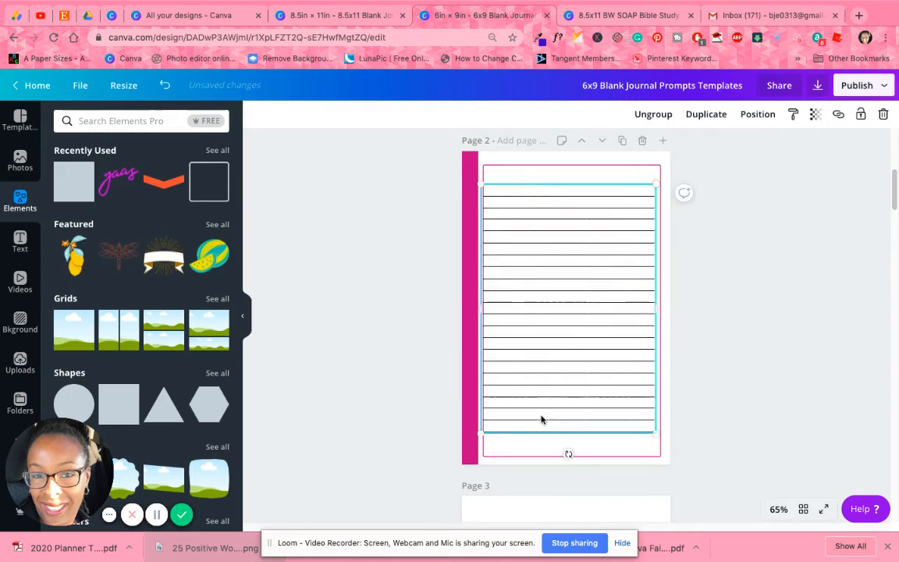
pyautogui.moveTo(479, 434); pyautogui.dragTo(490, 429)
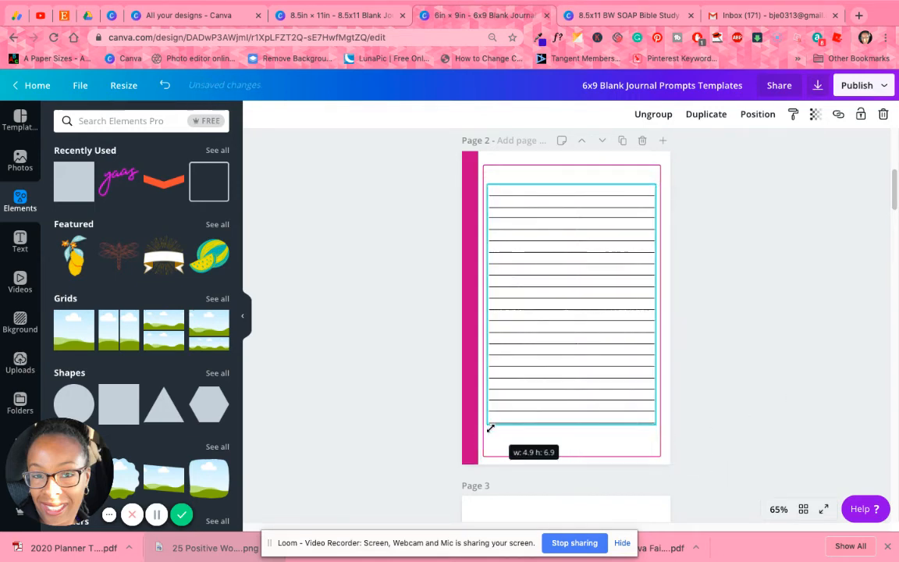
pyautogui.moveTo(636, 358); pyautogui.dragTo(637, 380)
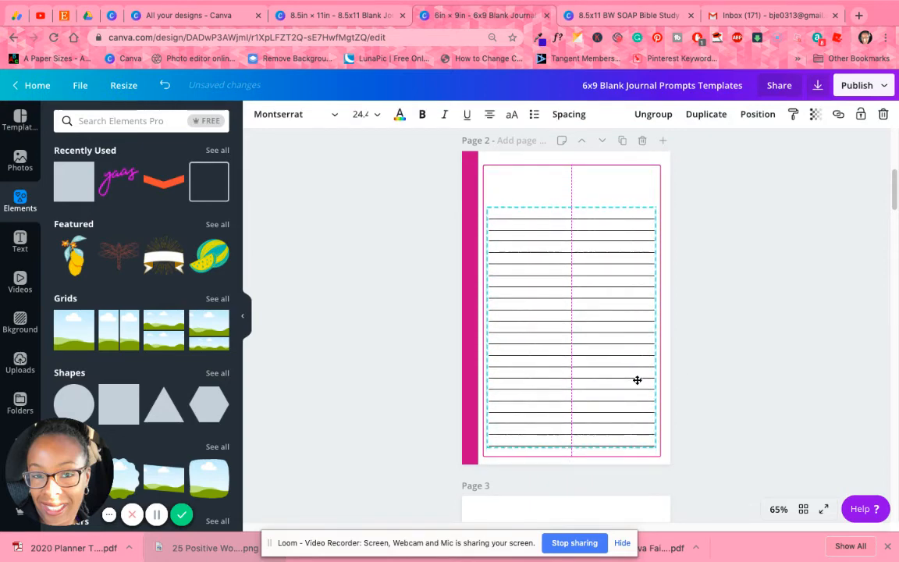
pyautogui.moveTo(637, 380); pyautogui.dragTo(636, 380)
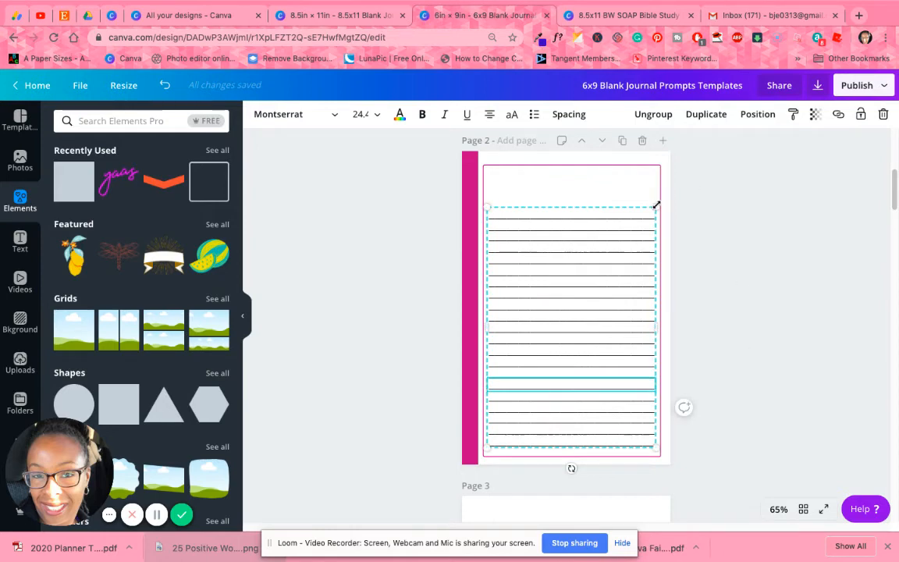
pyautogui.moveTo(655, 204); pyautogui.dragTo(657, 203)
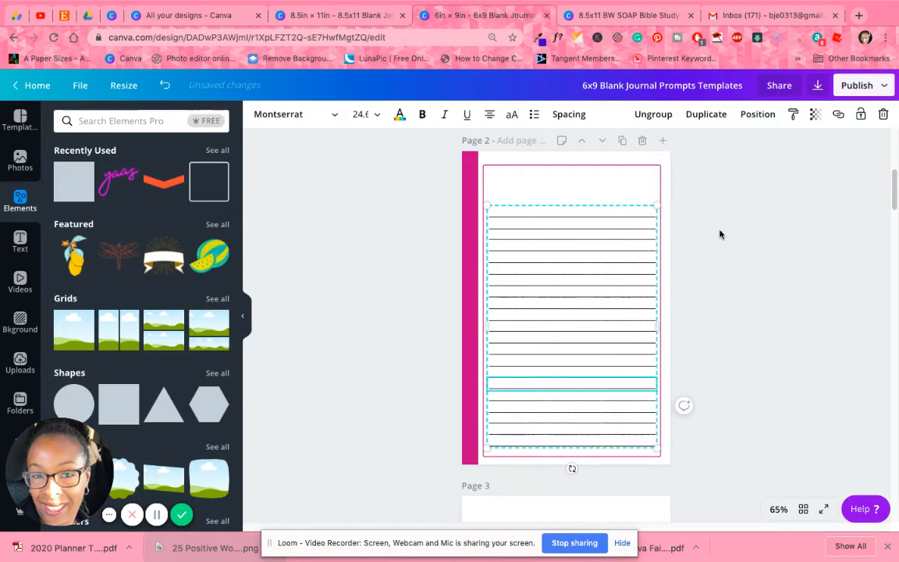
pyautogui.click(622, 198)
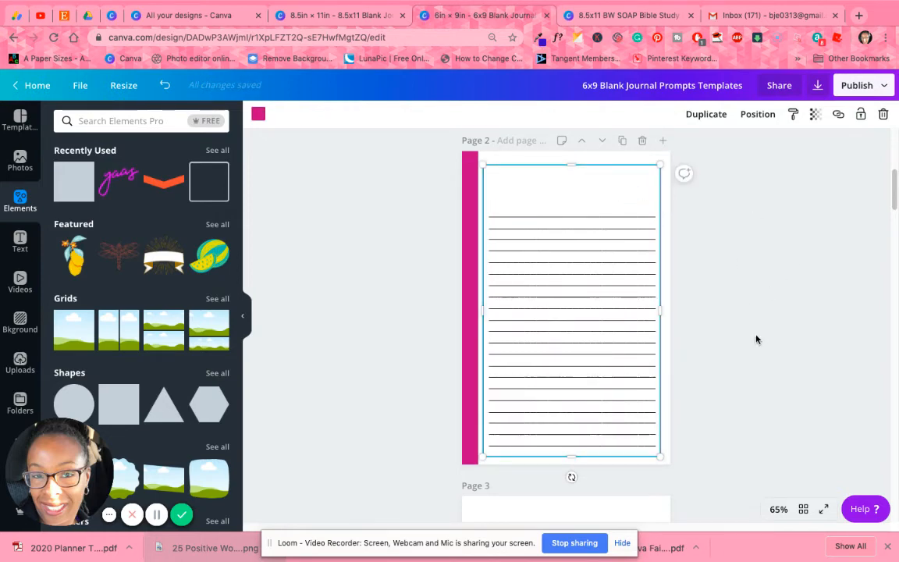
# - Duplicate page 2's margin strip and place the copy along the left edge of page 3
pyautogui.scroll(-3, 759, 336)
pyautogui.scroll(-2, 758, 336)
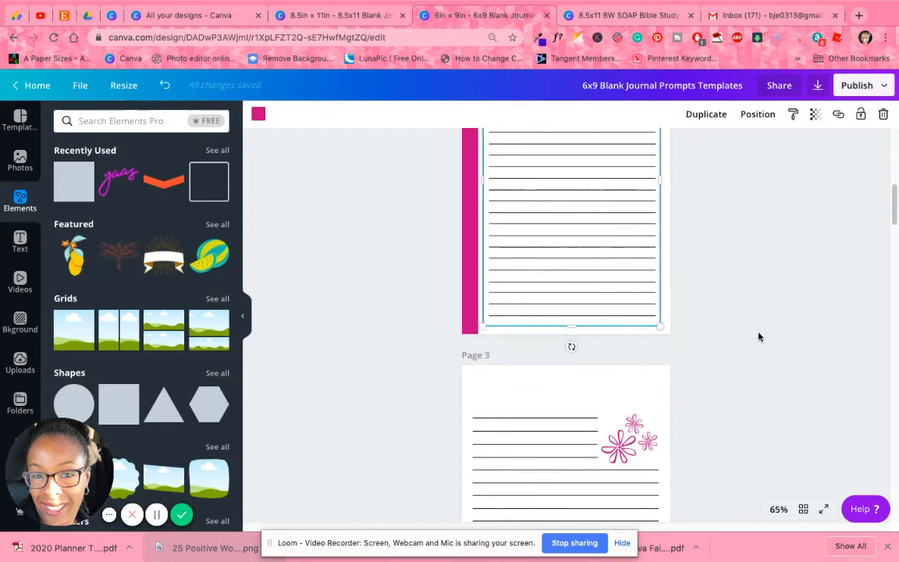
pyautogui.click(466, 235)
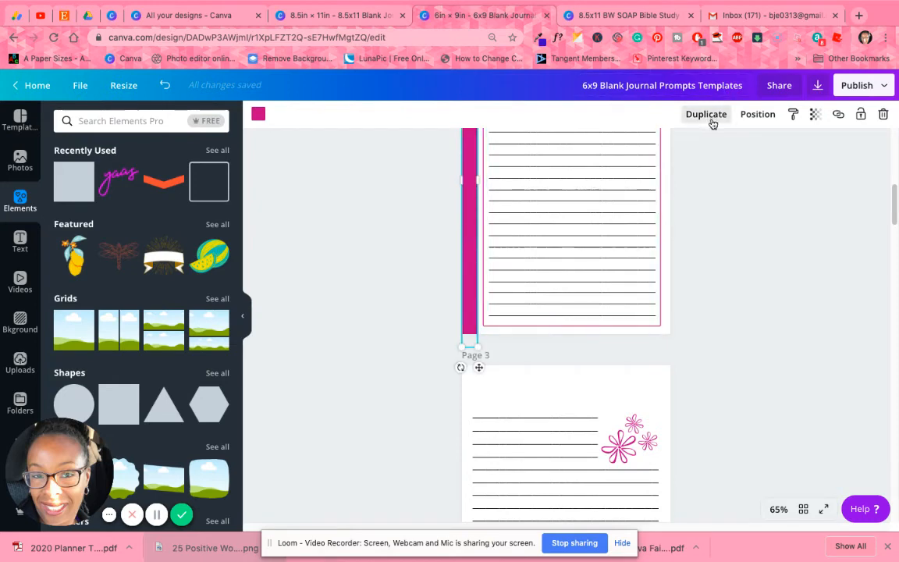
pyautogui.click(707, 115)
pyautogui.moveTo(473, 181); pyautogui.dragTo(468, 329)
pyautogui.scroll(-5, 479, 333)
# - Delete the short bottom line and the whole group of old writing lines on page 3, keeping the flowers
pyautogui.click(617, 485)
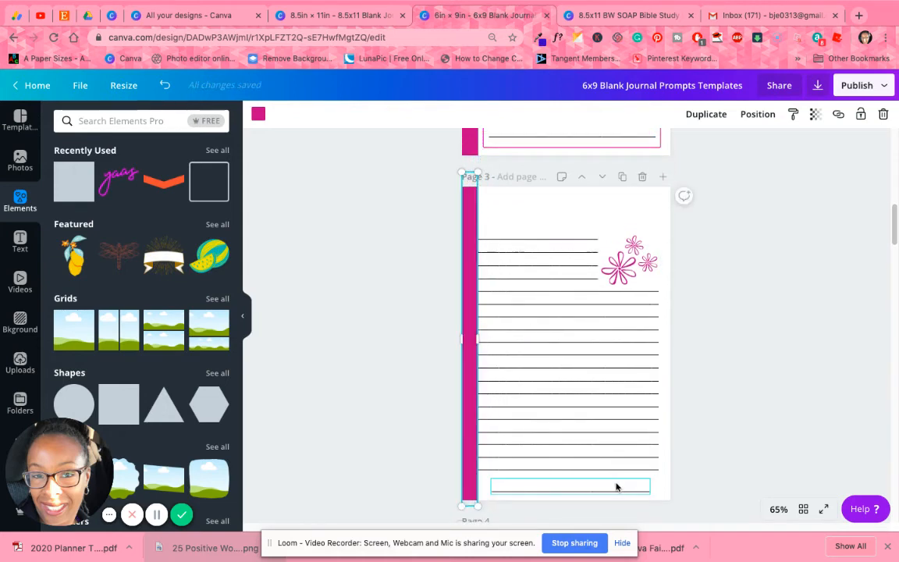
pyautogui.click(566, 333)
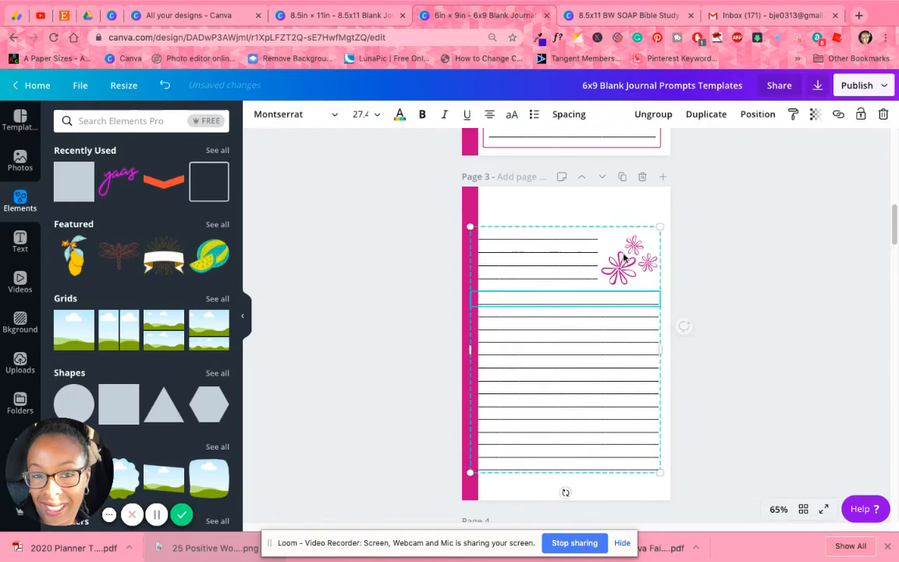
pyautogui.click(884, 115)
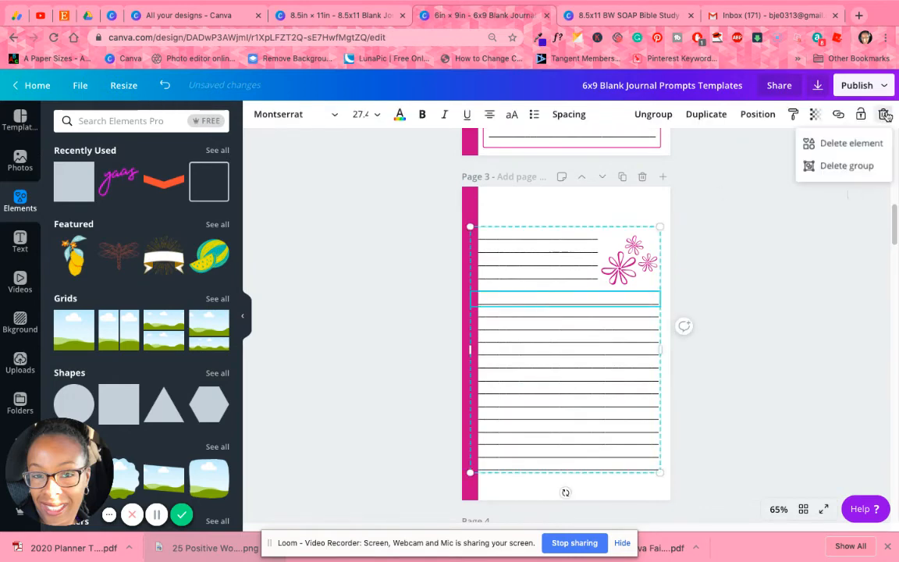
pyautogui.click(847, 166)
# - Duplicate page 1's writing-line group and position the copy on page 3 beside the margin strip, leaving a blank header space
pyautogui.scroll(15, 807, 279)
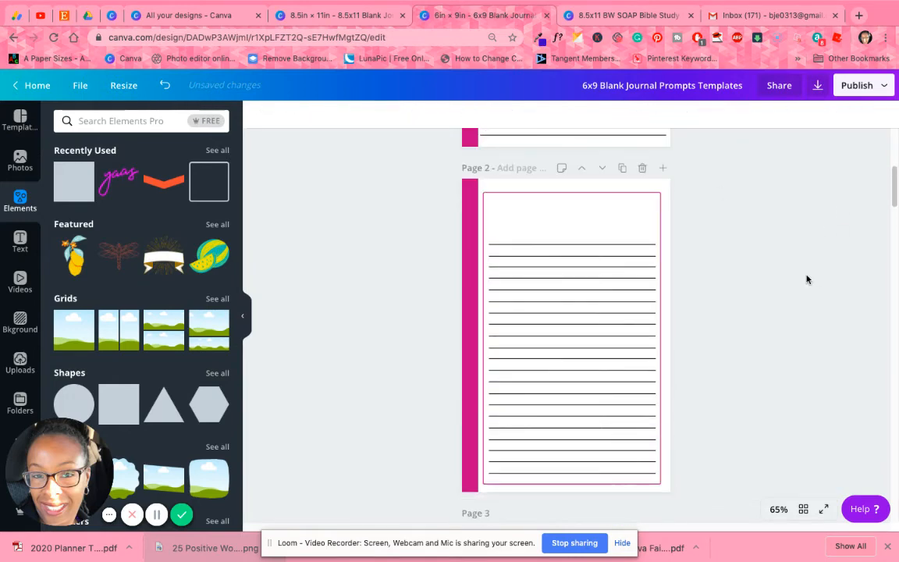
pyautogui.click(608, 278)
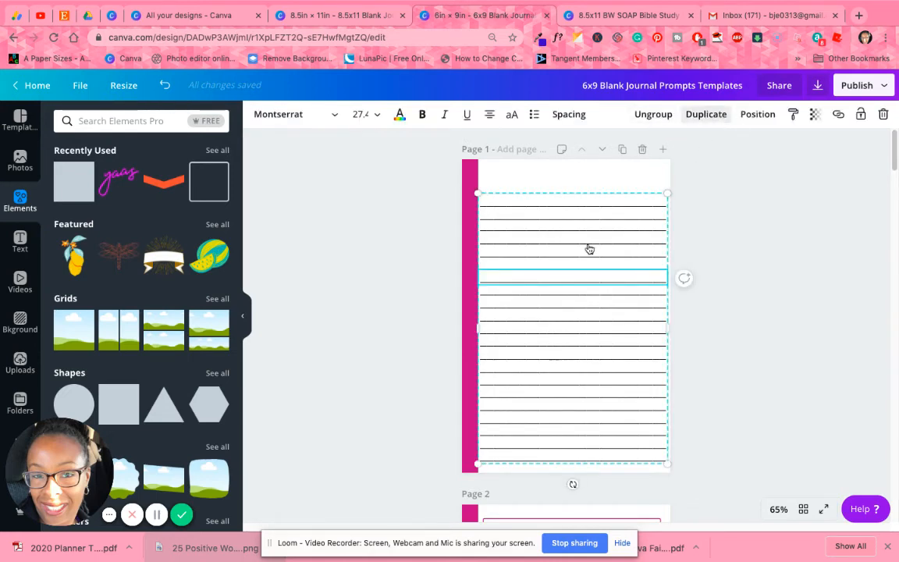
pyautogui.hotkey('ctrl', 'd')
pyautogui.moveTo(587, 245); pyautogui.dragTo(582, 343)
pyautogui.scroll(-2, 572, 337)
pyautogui.scroll(-10, 573, 335)
pyautogui.scroll(-3, 577, 335)
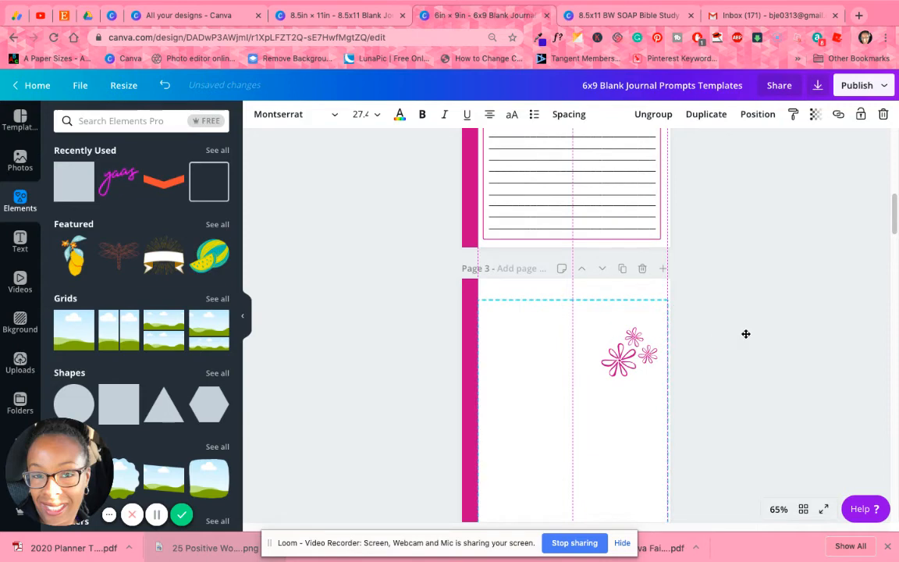
pyautogui.moveTo(761, 330); pyautogui.dragTo(772, 324)
pyautogui.scroll(-2, 773, 324)
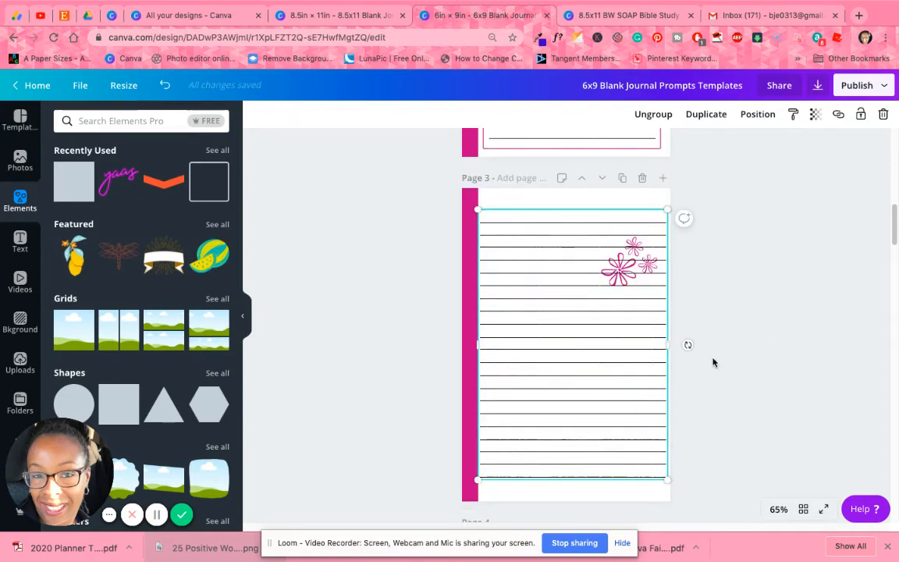
pyautogui.click(633, 415)
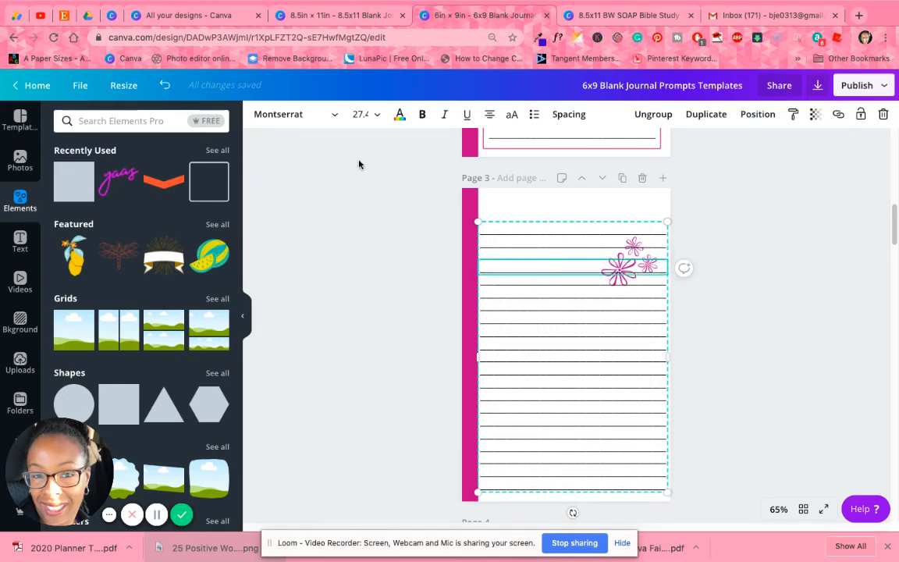
pyautogui.scroll(5, 560, 252)
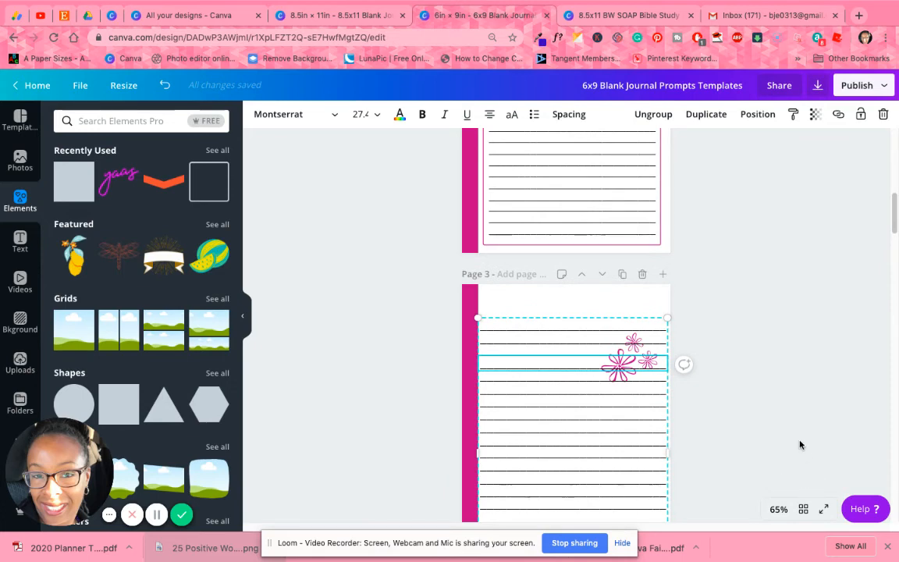
pyautogui.scroll(5, 796, 434)
pyautogui.click(591, 262)
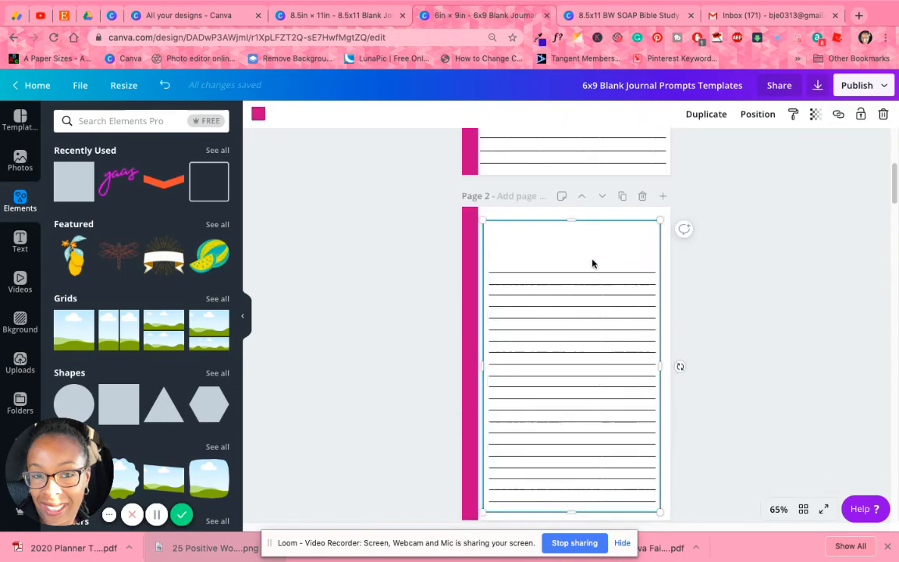
pyautogui.scroll(-5, 763, 383)
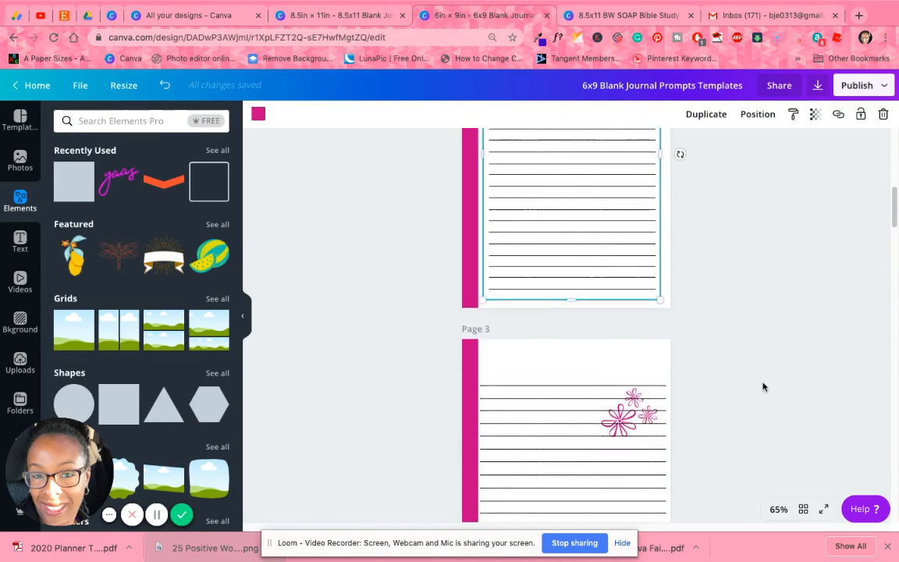
pyautogui.scroll(-4, 763, 386)
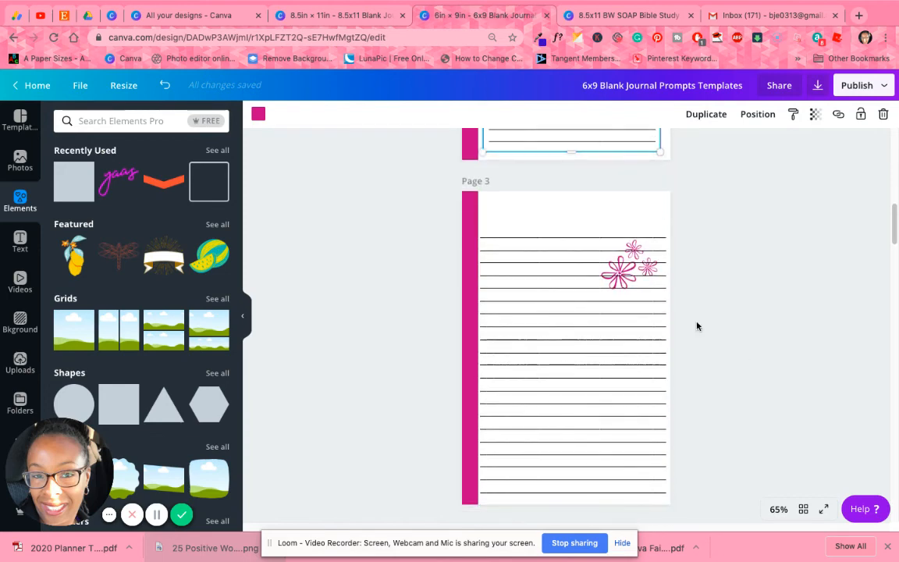
# - Send page 3's writing-line group to the back so it sits behind the flowers
pyautogui.click(608, 249)
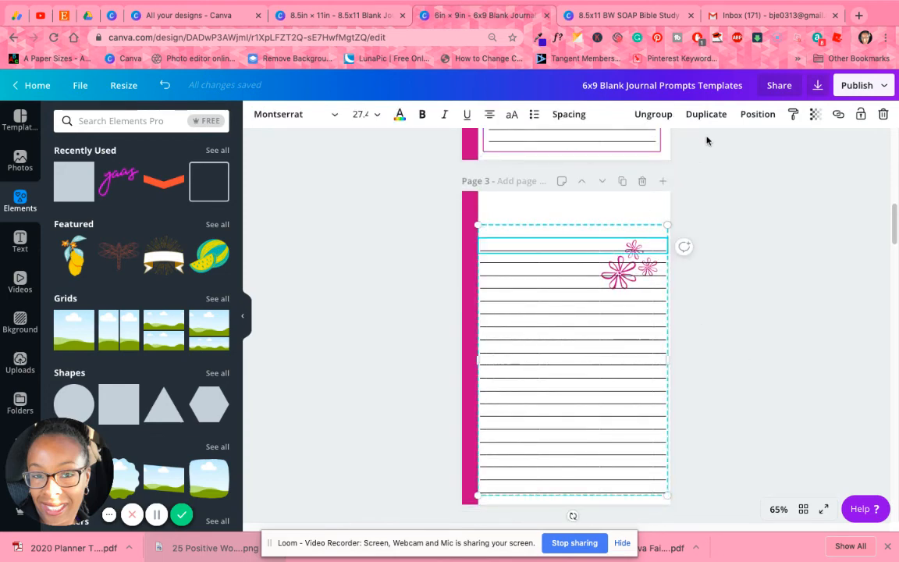
pyautogui.click(757, 114)
pyautogui.click(726, 177)
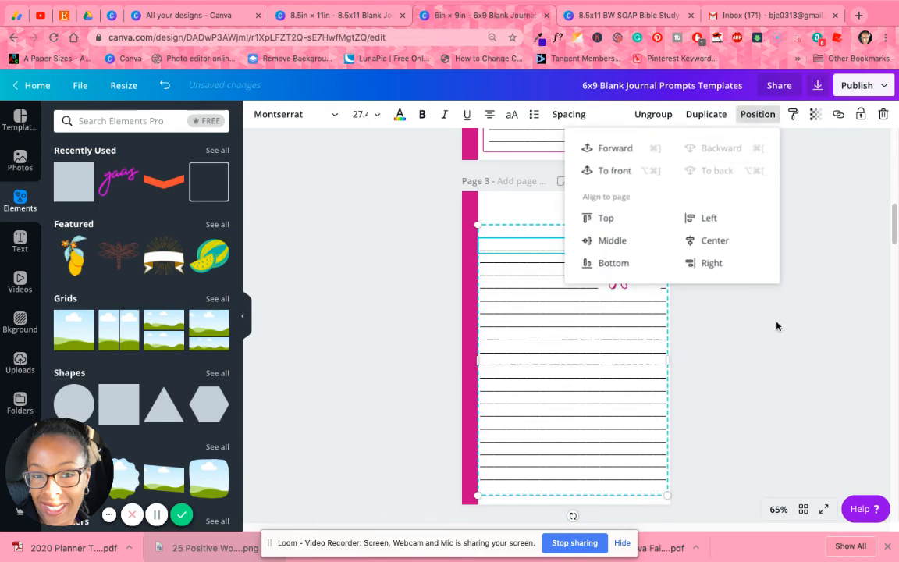
# - Move the flowers into page 3's upper-right corner, covering the right ends of the first few writing lines
pyautogui.click(624, 265)
pyautogui.moveTo(624, 265); pyautogui.dragTo(530, 251)
pyautogui.click(622, 262)
pyautogui.moveTo(622, 262); pyautogui.dragTo(624, 242)
pyautogui.click(551, 249)
pyautogui.moveTo(551, 247); pyautogui.dragTo(651, 237)
pyautogui.click(678, 273)
# - Shift page 3's line group up toward the page top and nudge the flowers down to sit just above the first full-width line
pyautogui.click(554, 337)
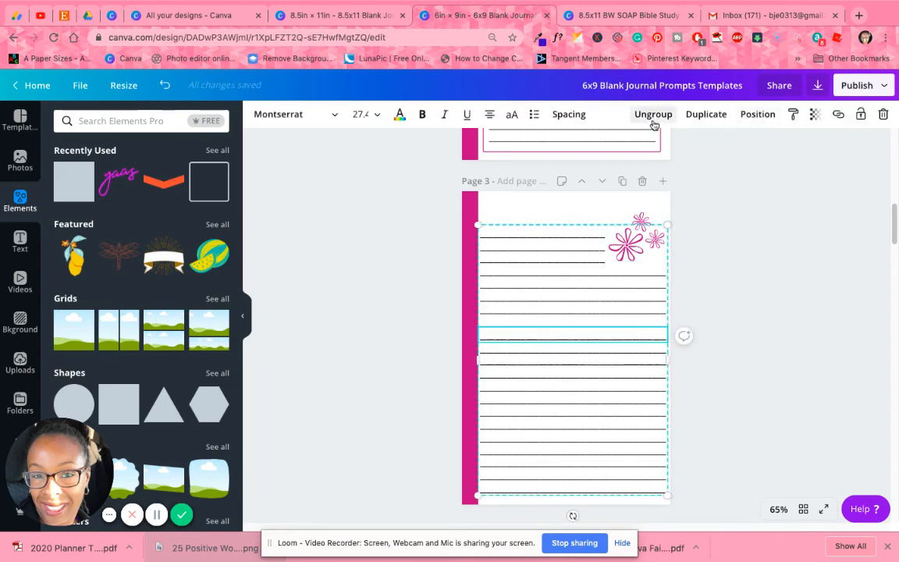
pyautogui.moveTo(611, 413)
pyautogui.mouseDown()
pyautogui.moveTo(610, 387)
pyautogui.moveTo(613, 399)
pyautogui.mouseUp()
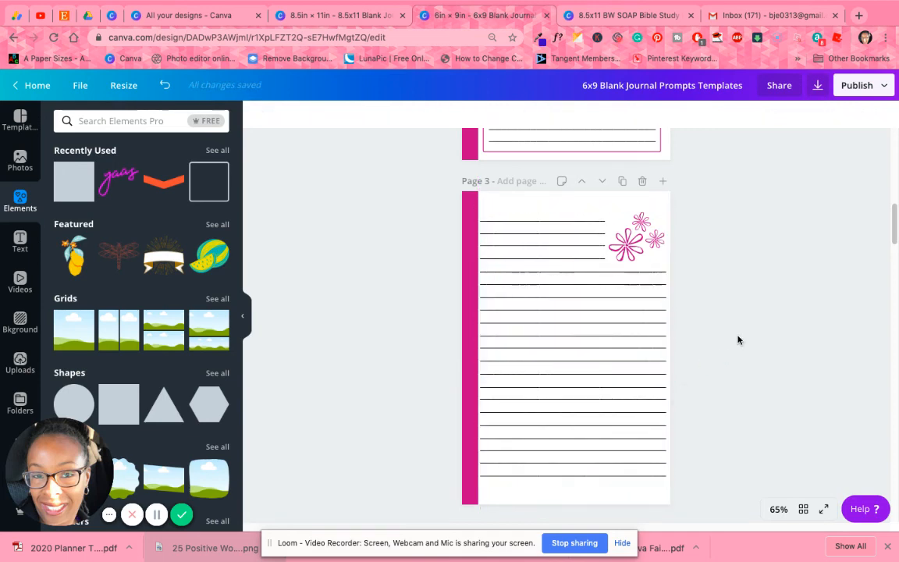
pyautogui.click(647, 250)
pyautogui.moveTo(646, 250); pyautogui.dragTo(648, 253)
# - Ungroup page 3's writing lines, duplicate the bottom line and place the copy below it, aligned with the other lines
pyautogui.click(606, 450)
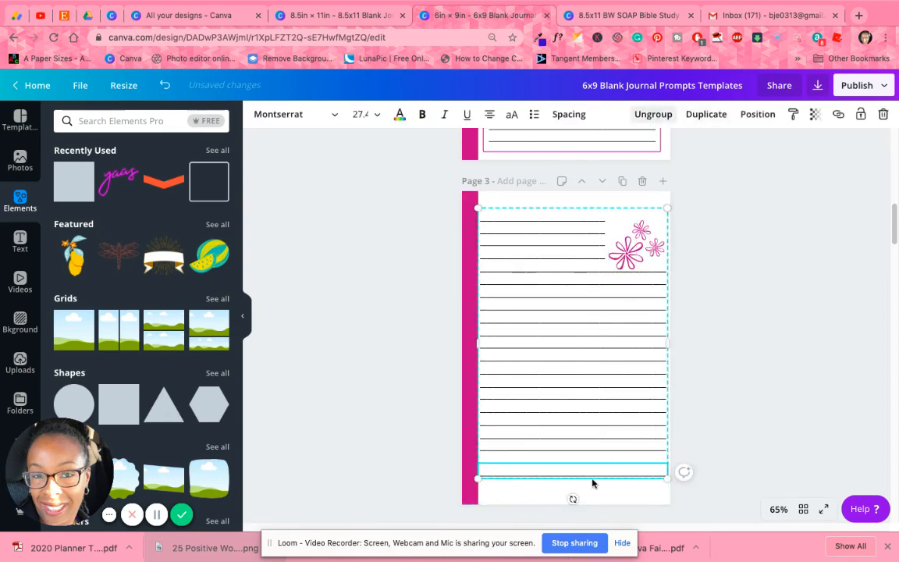
pyautogui.click(720, 452)
pyautogui.click(633, 476)
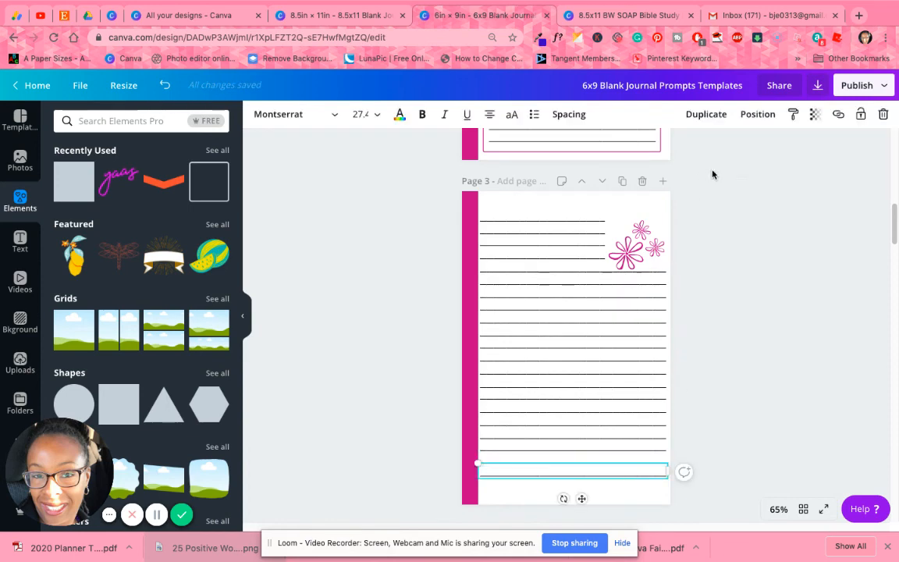
pyautogui.click(713, 115)
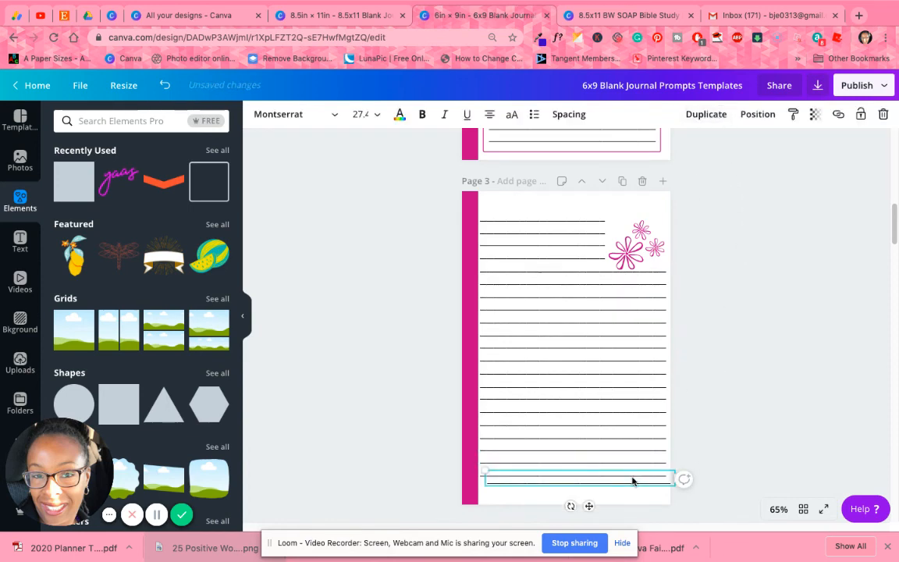
pyautogui.moveTo(632, 482); pyautogui.dragTo(624, 490)
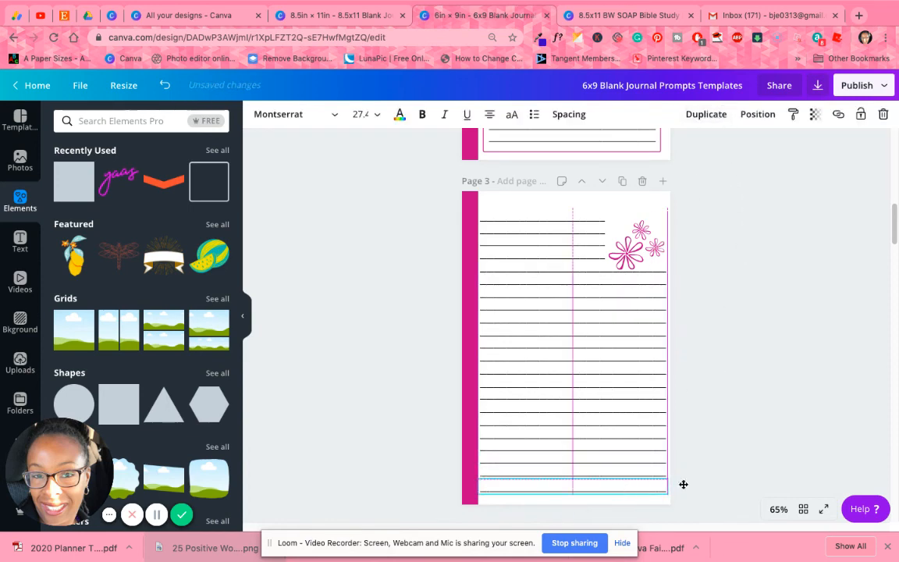
pyautogui.click(736, 470)
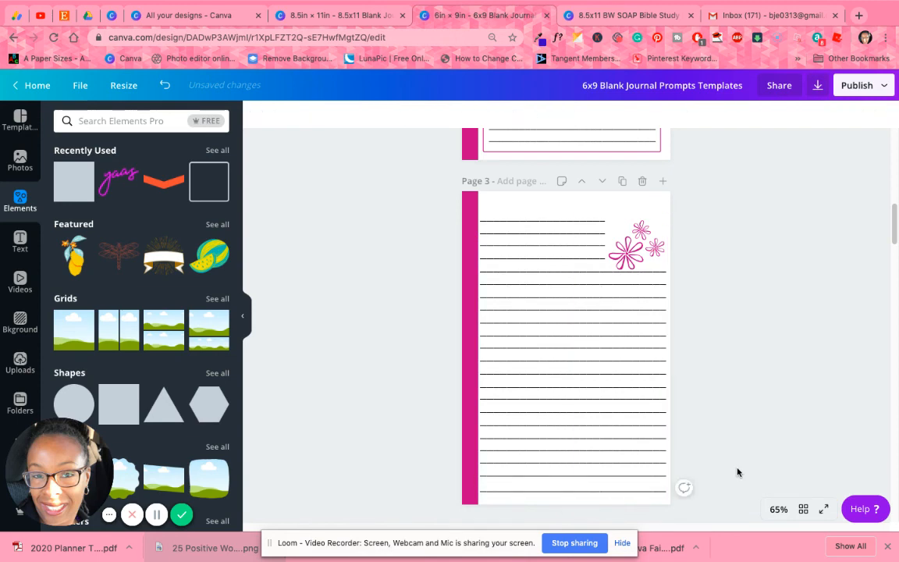
# - Nudge the added bottom line on page 3 slightly up to match the spacing of the other lines
pyautogui.click(607, 492)
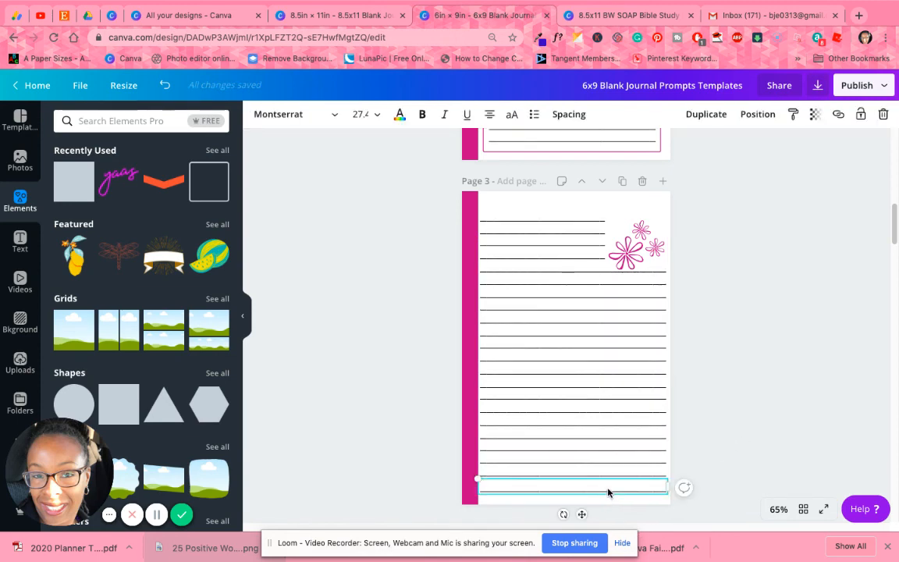
pyautogui.moveTo(607, 492); pyautogui.dragTo(609, 487)
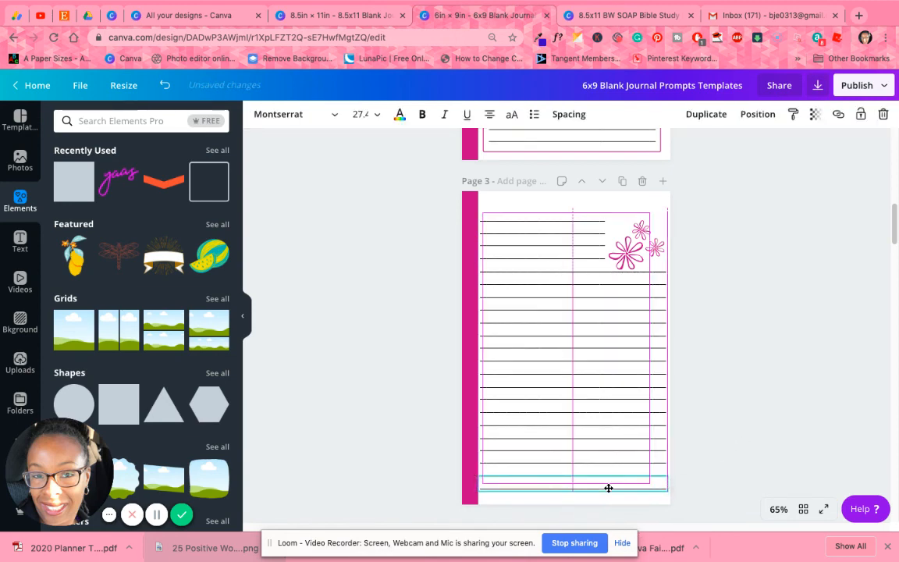
pyautogui.click(741, 454)
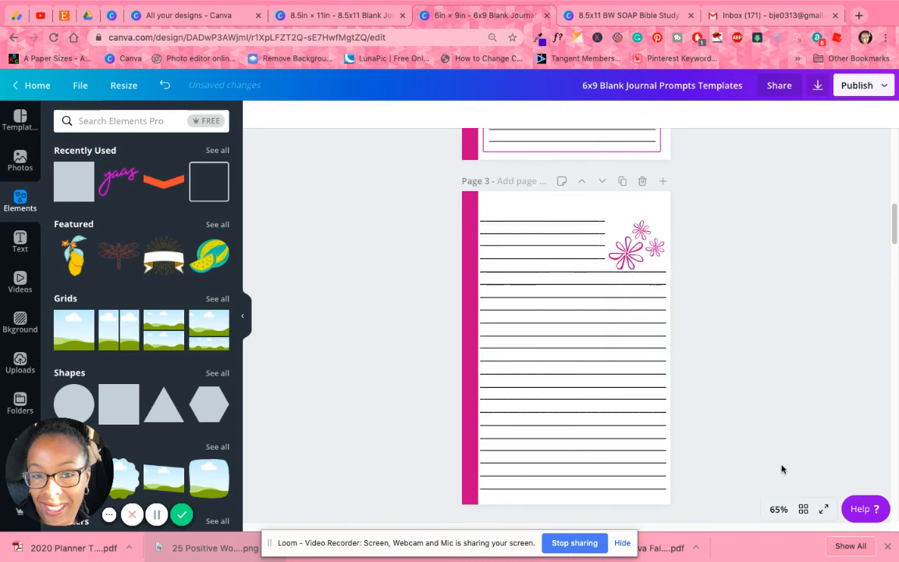
# - Show the design's pages in the grid overview
pyautogui.click(801, 511)
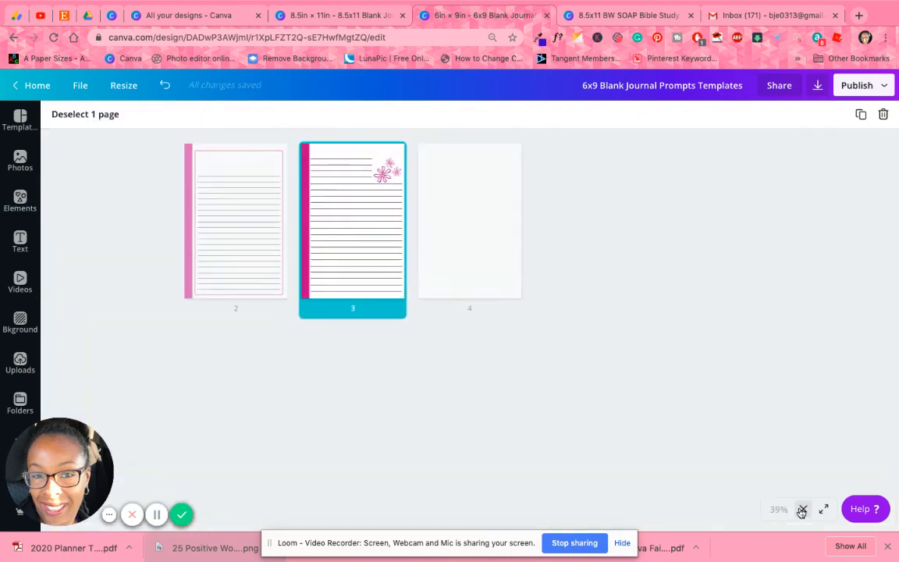